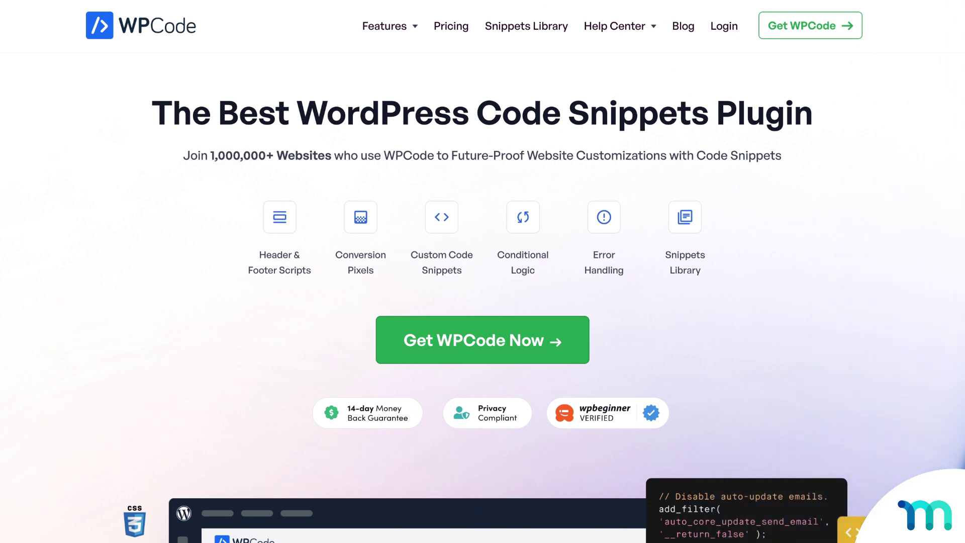
# Scroll through the WPCode library to view Most Popular snippets like Allow SVG Files Upload
pyautogui.scroll(-15, 482, 271)
pyautogui.scroll(-6, 483, 271)
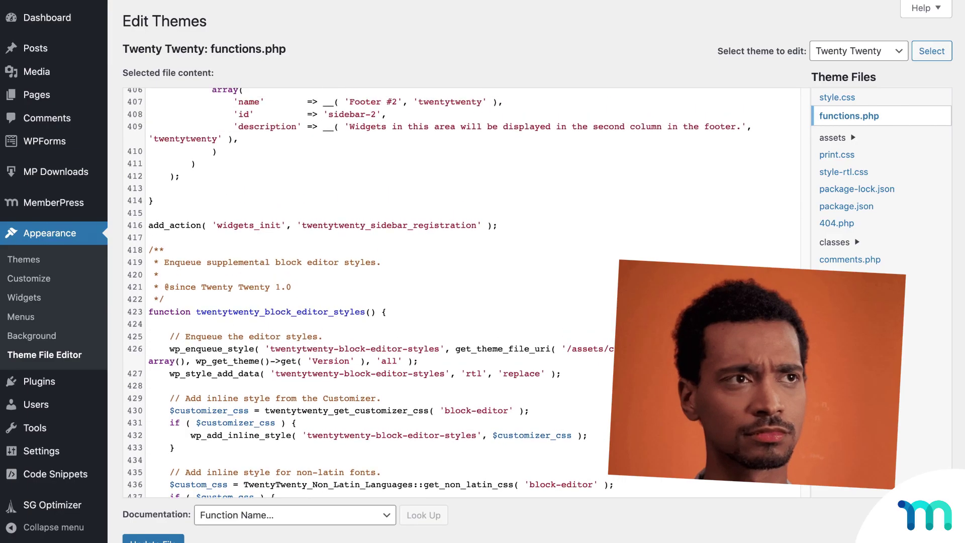
pyautogui.scroll(4, 462, 292)
pyautogui.scroll(5, 462, 291)
pyautogui.scroll(5, 805, 268)
pyautogui.moveTo(805, 266); pyautogui.dragTo(803, 245)
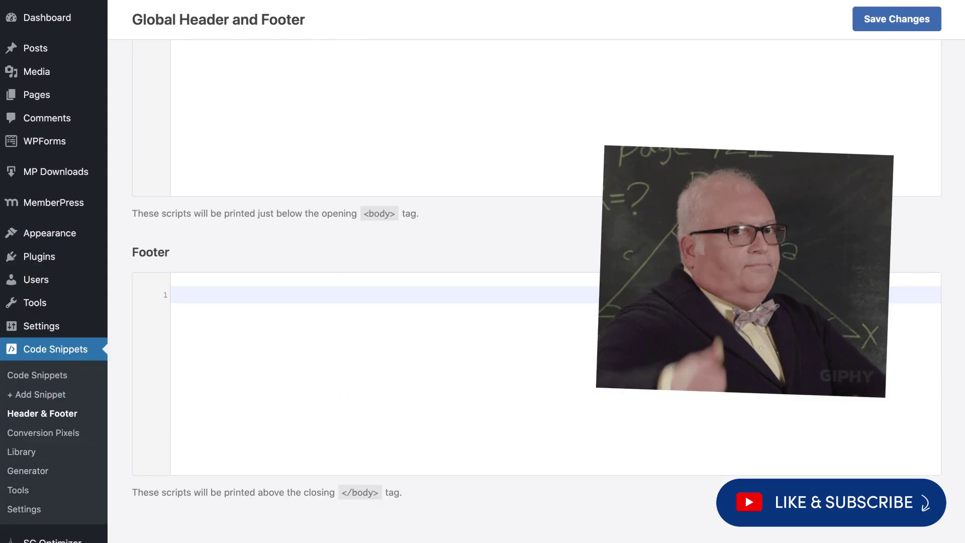
pyautogui.scroll(10, 536, 271)
pyautogui.scroll(2, 536, 272)
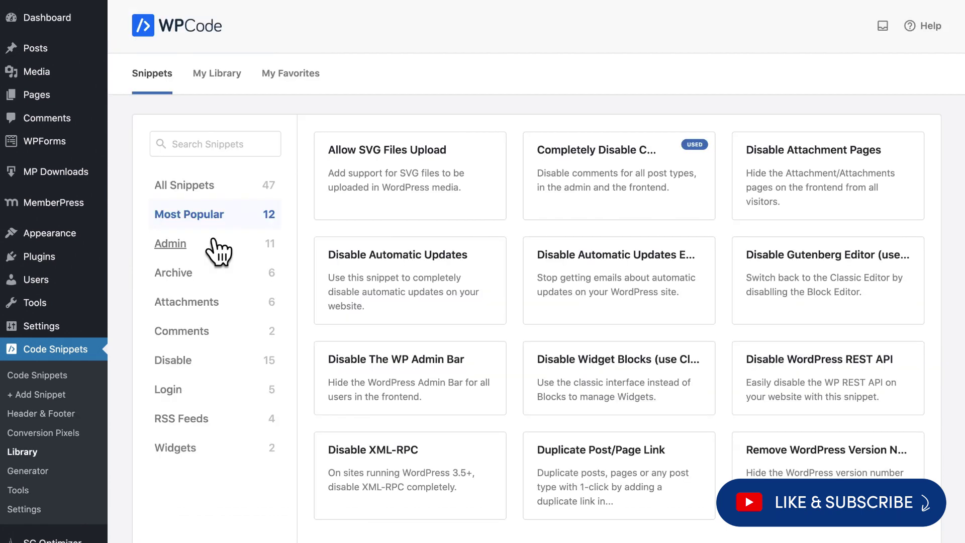
# Browse the Admin, Archive, Attachments, Comments and Disable library categories
pyautogui.click(216, 247)
pyautogui.click(217, 275)
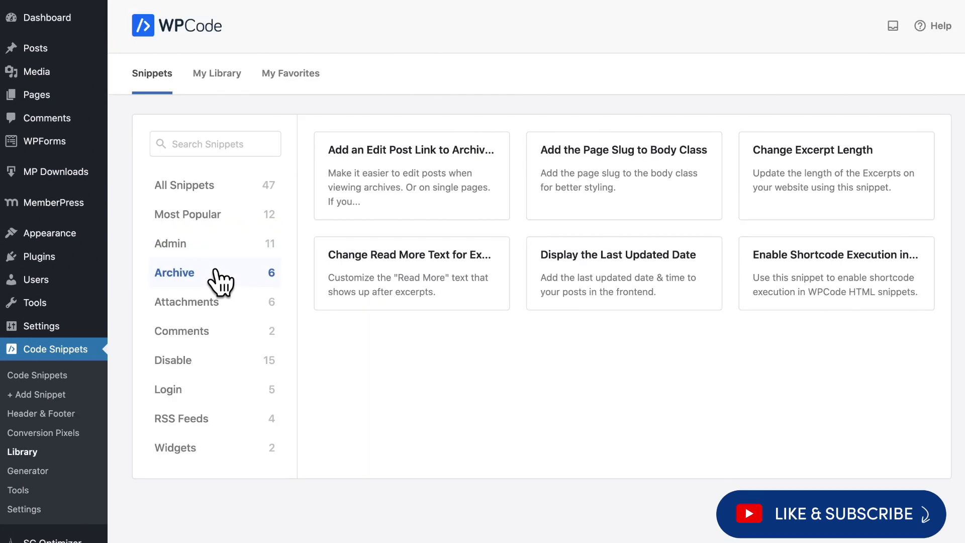
pyautogui.click(222, 304)
pyautogui.click(225, 335)
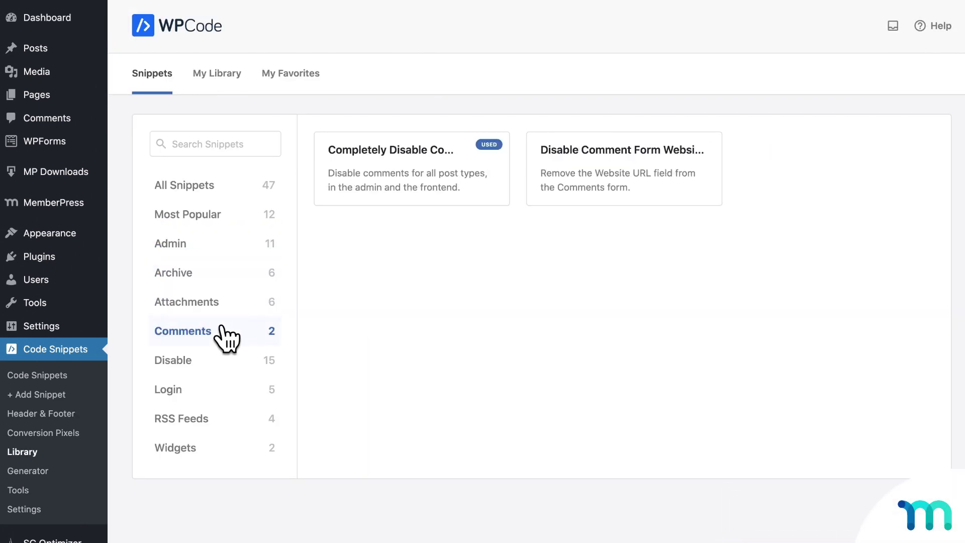
pyautogui.click(226, 362)
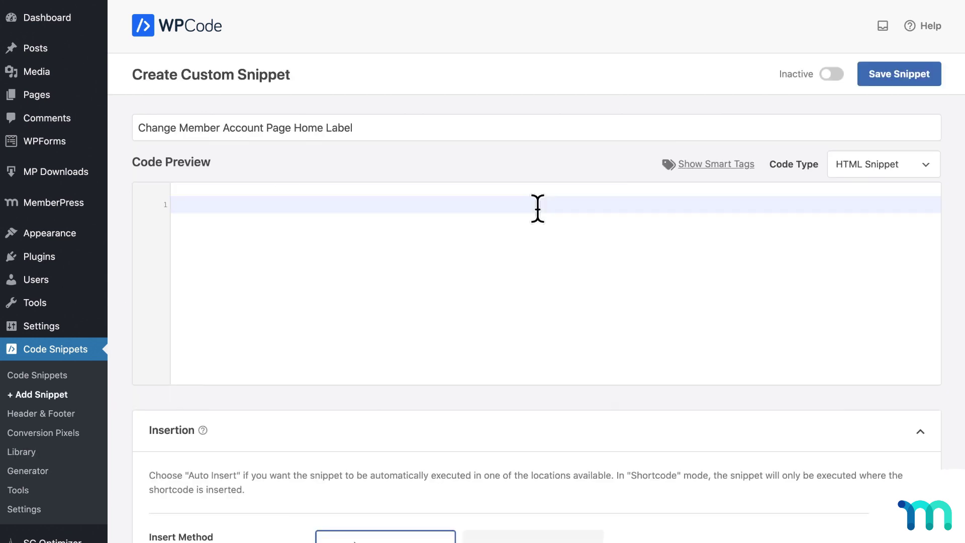
# Paste the PHP code into the custom snippet, make it active and save it
pyautogui.rightClick(537, 208)
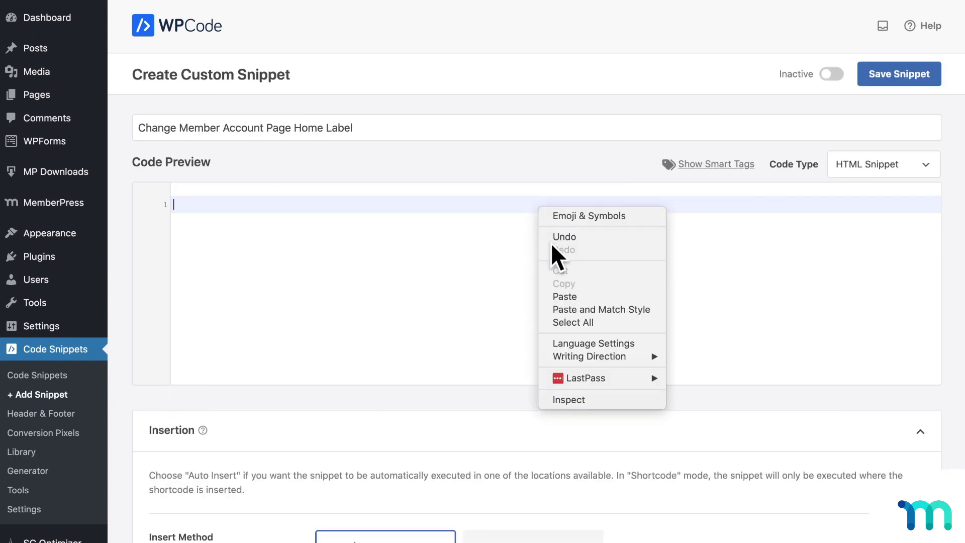
pyautogui.click(568, 294)
pyautogui.click(833, 75)
pyautogui.click(883, 76)
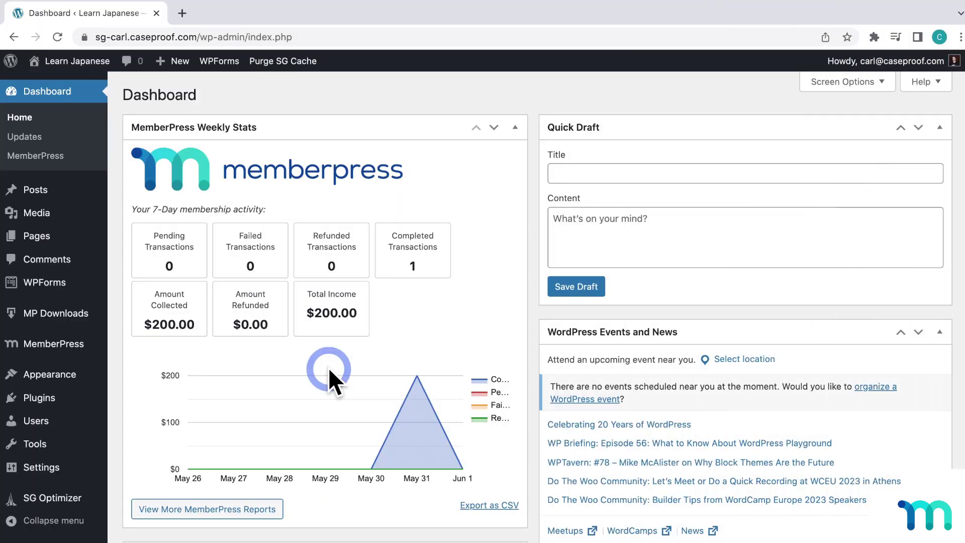
# Search the plugin directory for 'WPCode', then install and activate it
pyautogui.moveTo(56, 347)
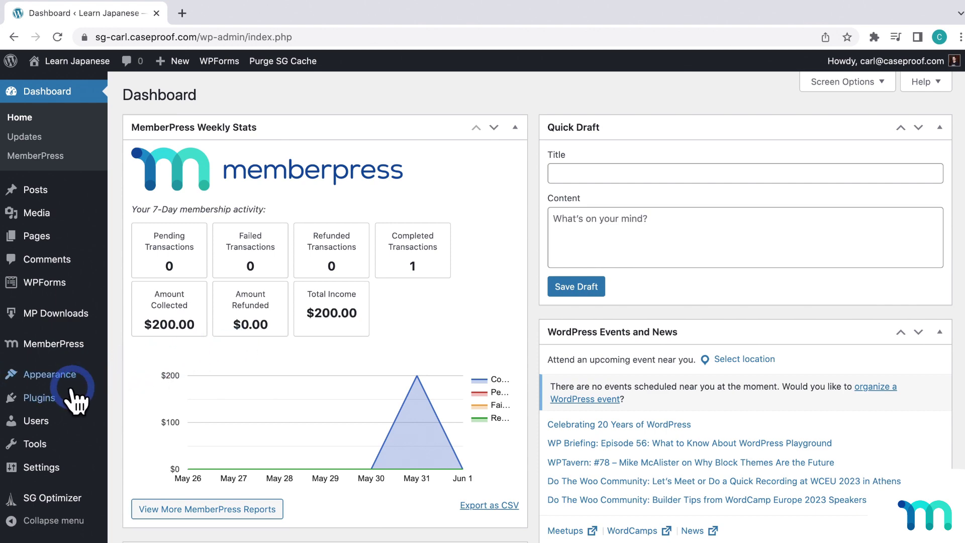
pyautogui.moveTo(47, 402)
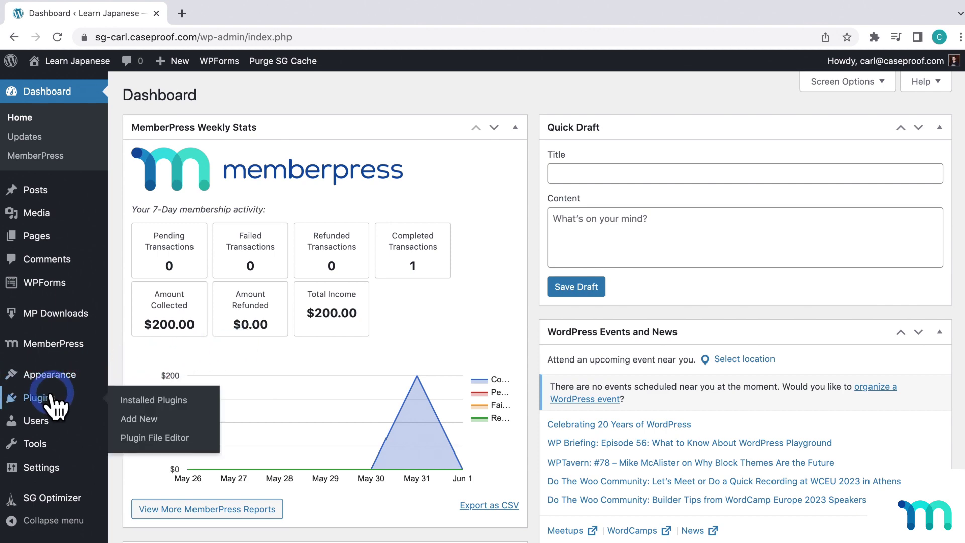
pyautogui.click(138, 420)
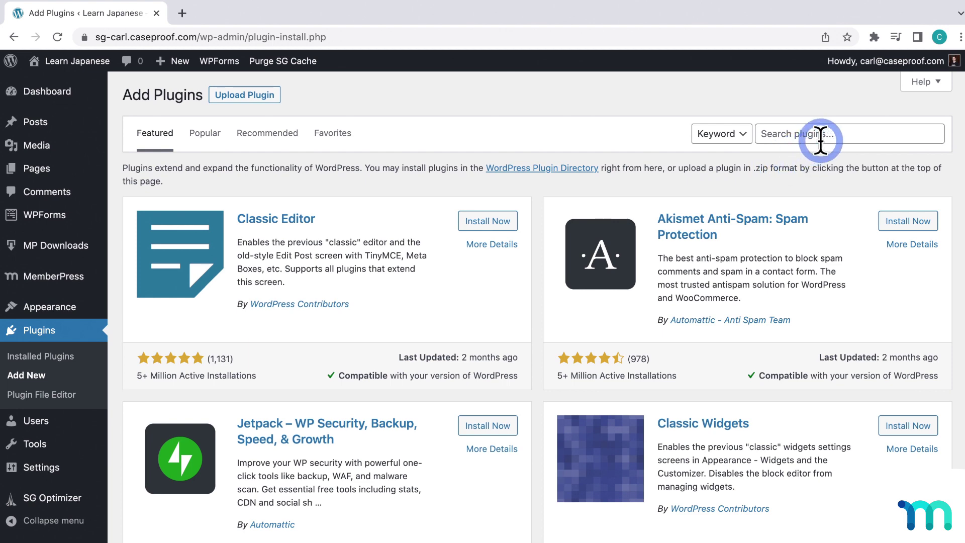
pyautogui.click(820, 140)
pyautogui.write('WPCode')
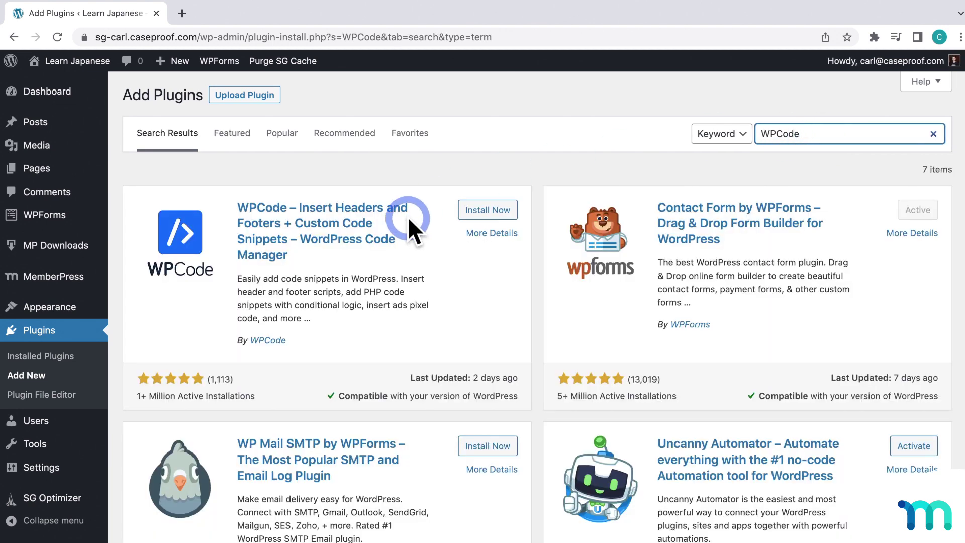
pyautogui.click(486, 211)
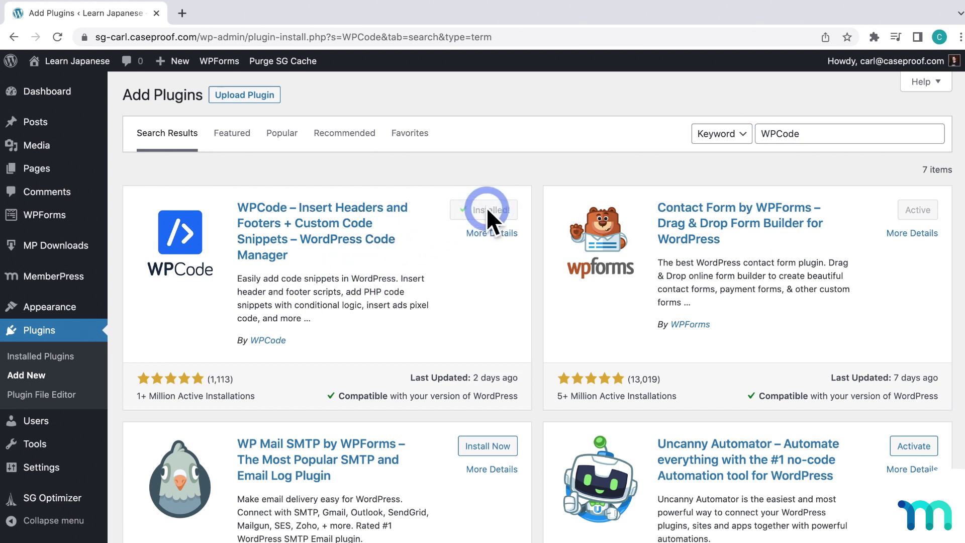
pyautogui.click(490, 210)
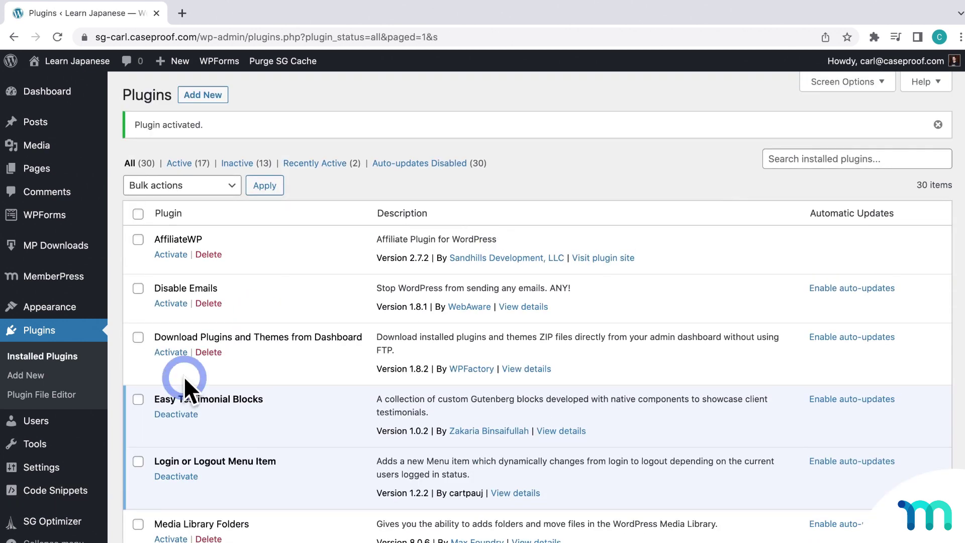
# Go from Code Snippets to the Add Snippet page with the Add Your Custom Code option
pyautogui.click(66, 492)
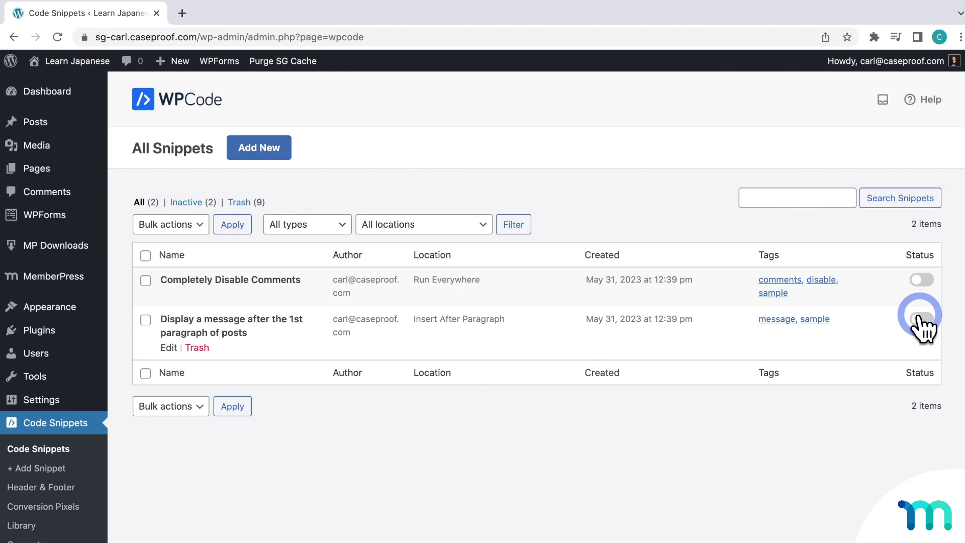
pyautogui.click(42, 470)
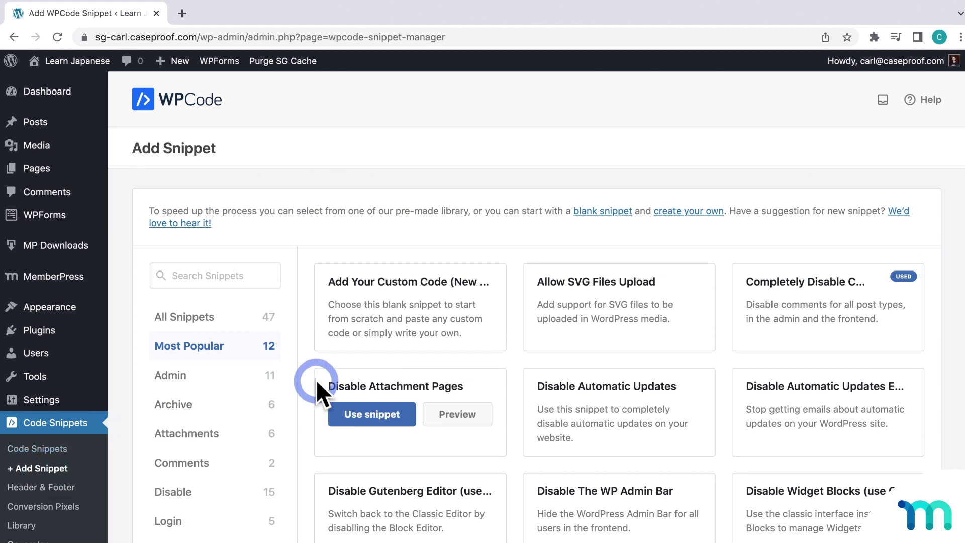
pyautogui.click(395, 310)
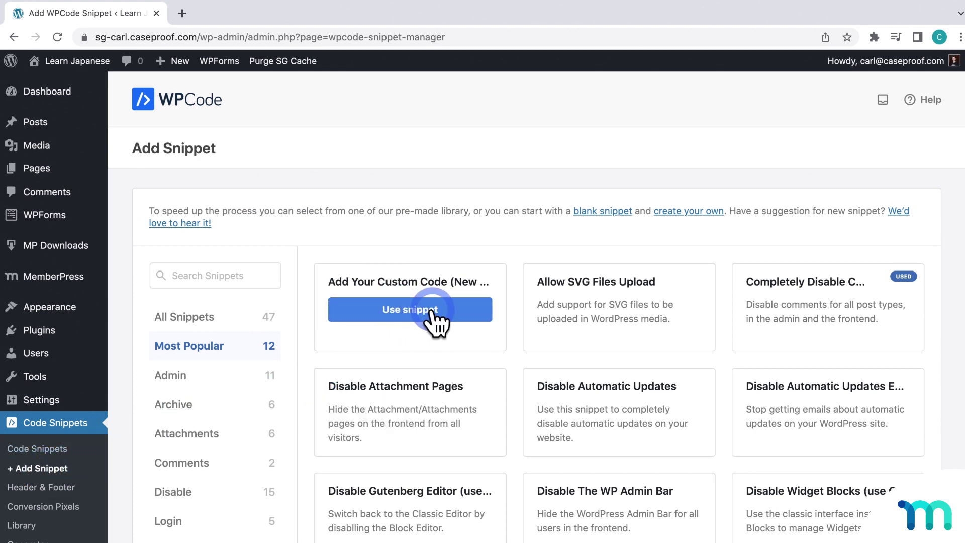
pyautogui.scroll(-5, 589, 294)
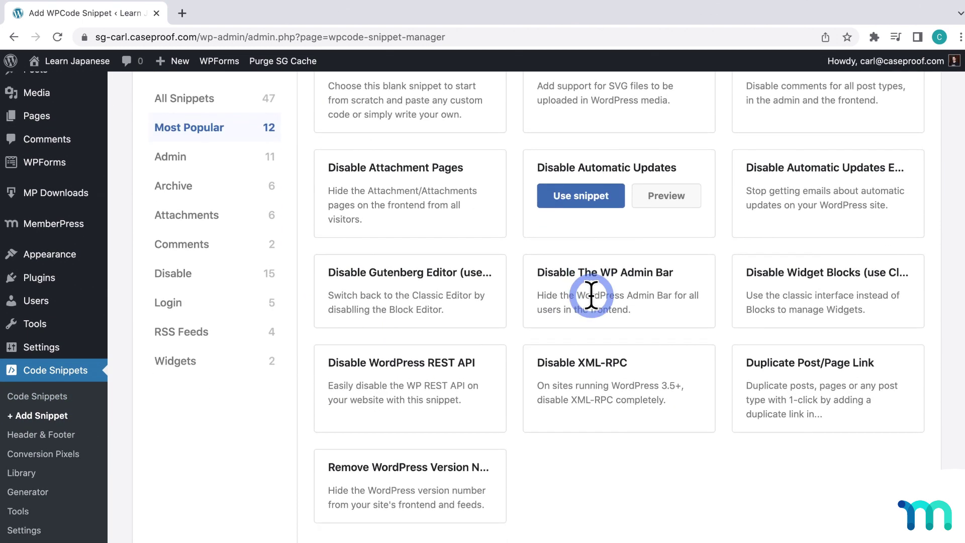
pyautogui.scroll(5, 590, 294)
pyautogui.click(590, 301)
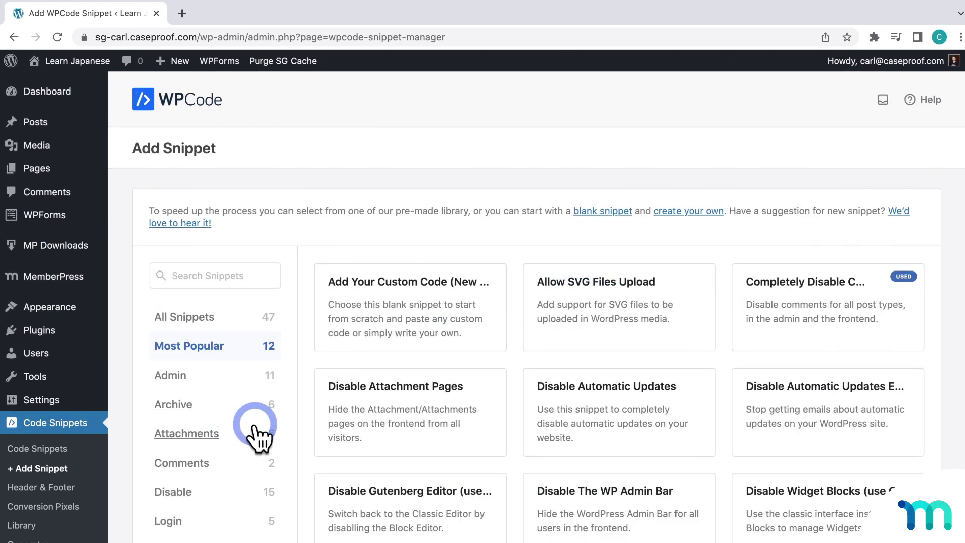
pyautogui.moveTo(385, 322)
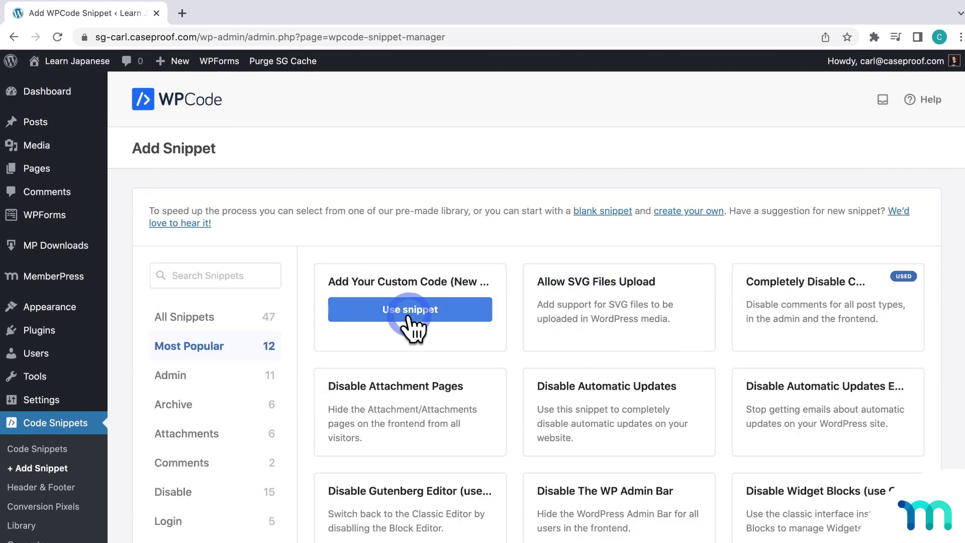
# Choose Use snippet on Add Your Custom Code for a blank snippet
pyautogui.click(409, 315)
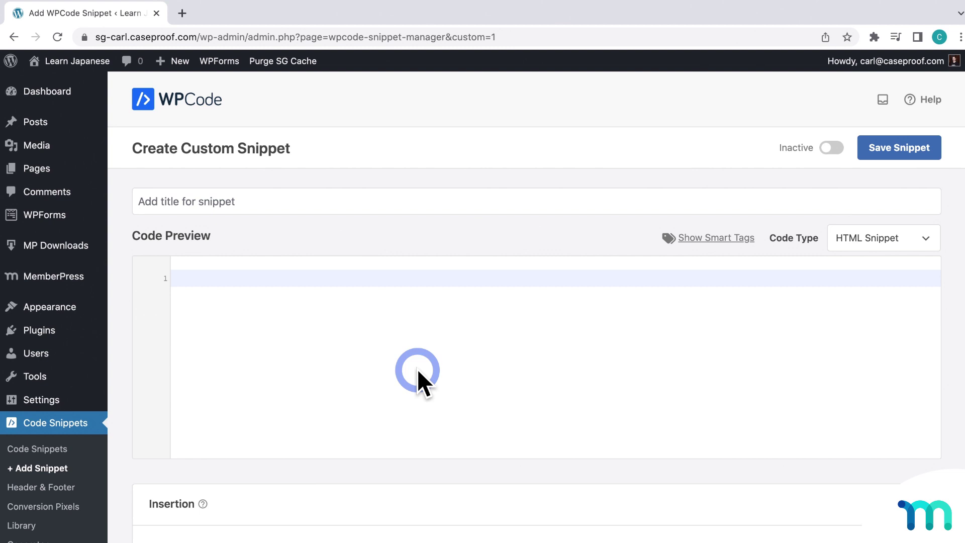
# Visit the site front end and Blog page, then return to WPCode's Add Snippet page
pyautogui.click(93, 62)
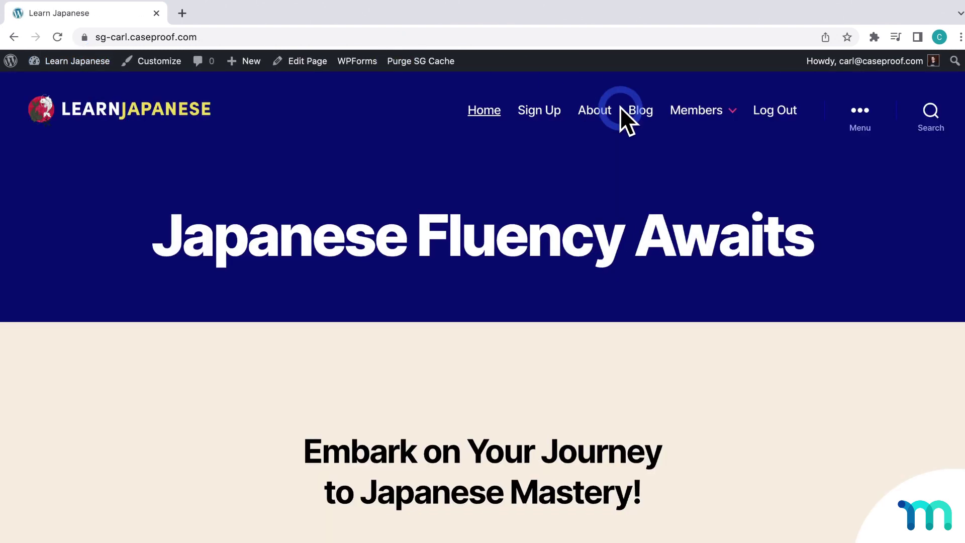
pyautogui.click(635, 112)
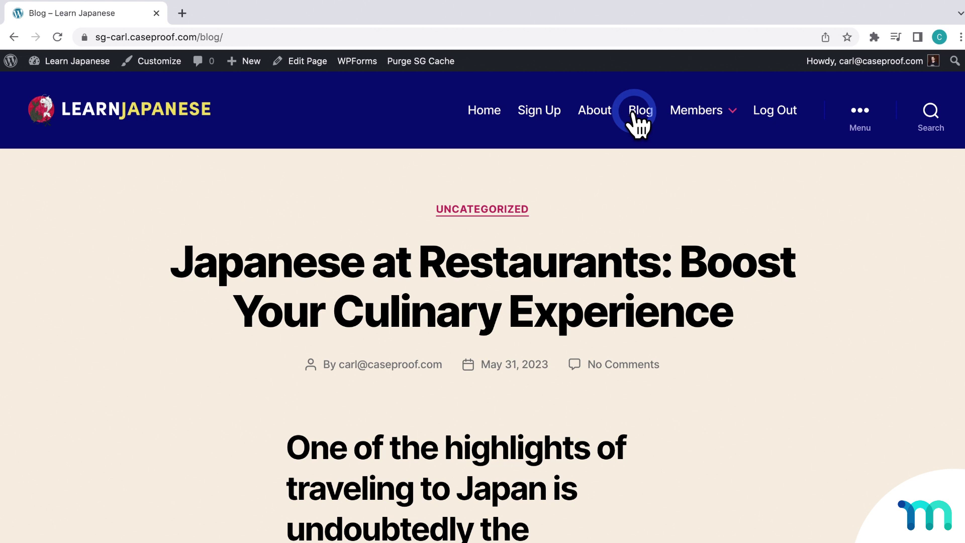
pyautogui.click(98, 62)
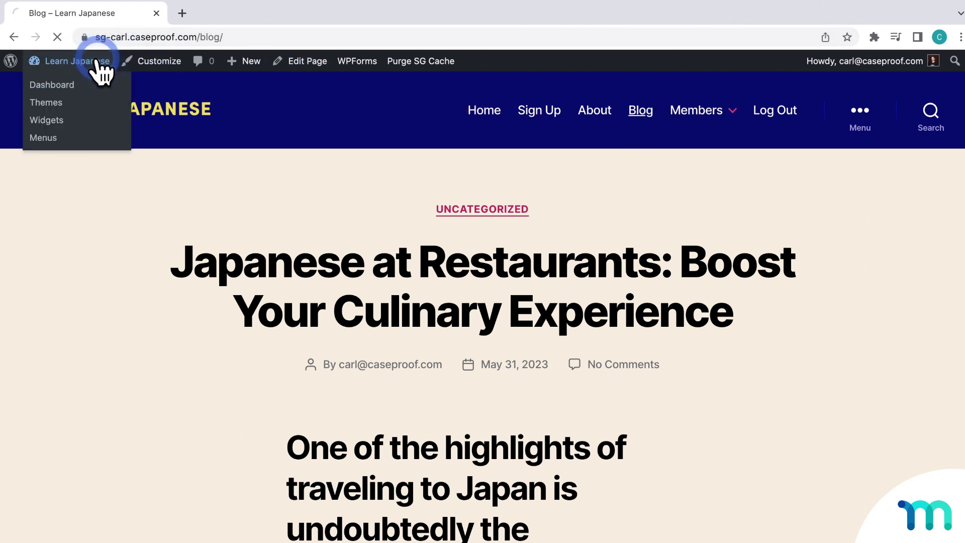
pyautogui.click(76, 491)
pyautogui.click(152, 452)
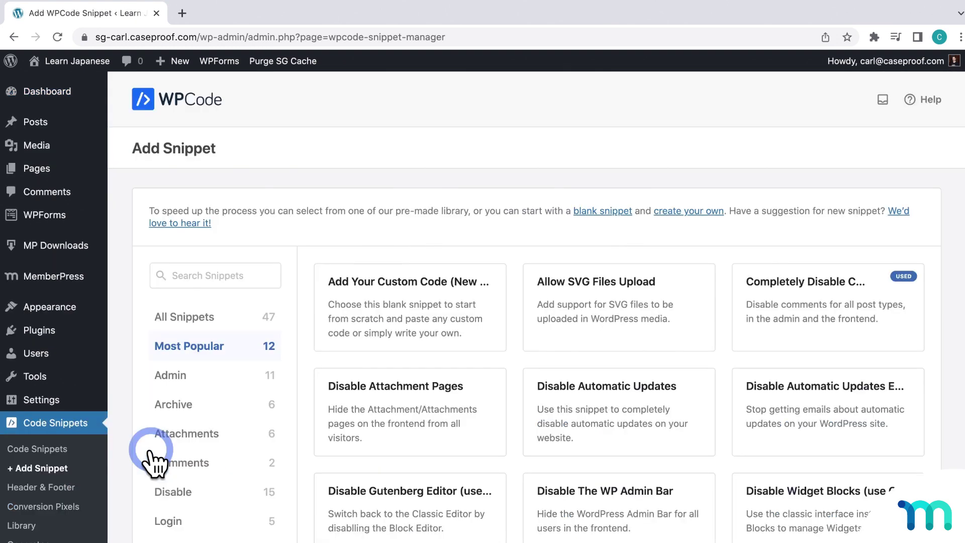
# Start a custom Blocks Snippet titled 'Membership Ad' and request the block editor
pyautogui.click(410, 319)
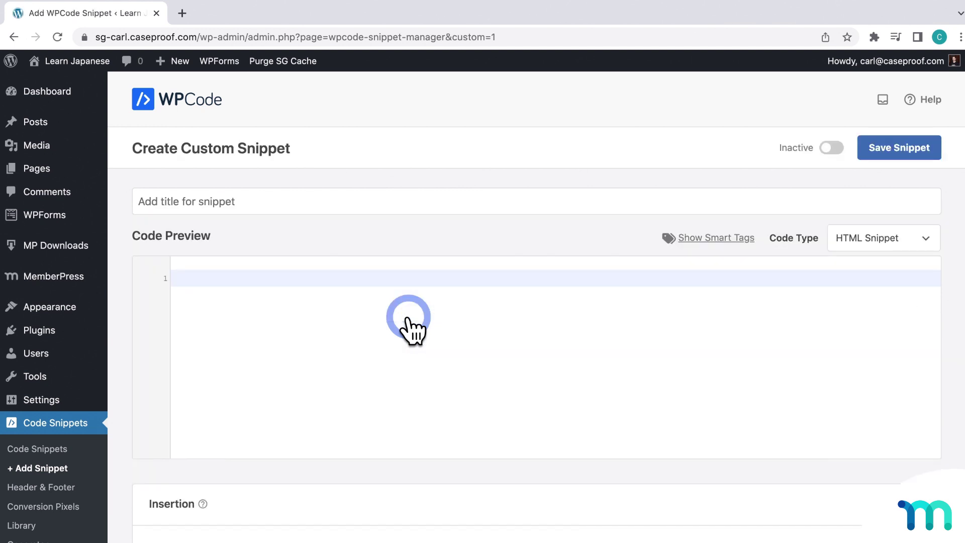
pyautogui.click(897, 255)
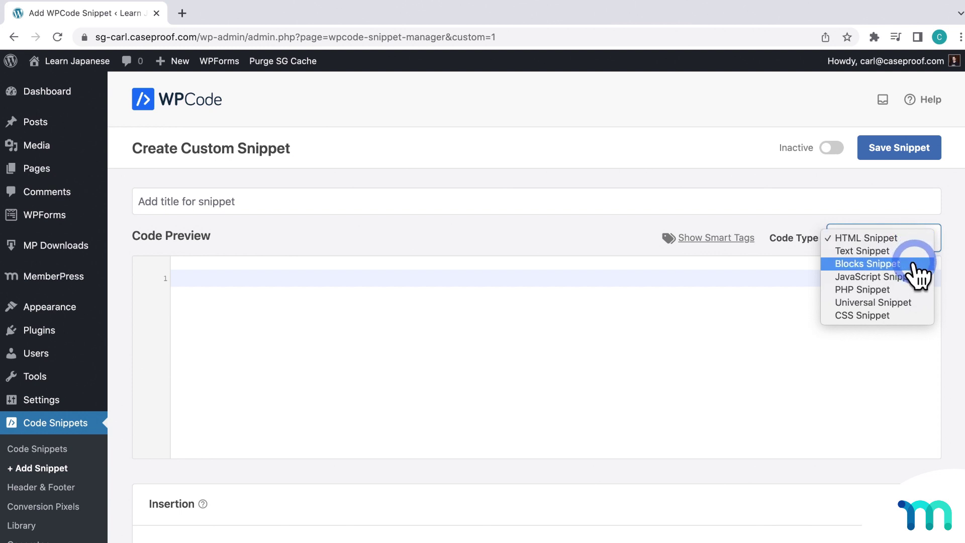
pyautogui.click(913, 264)
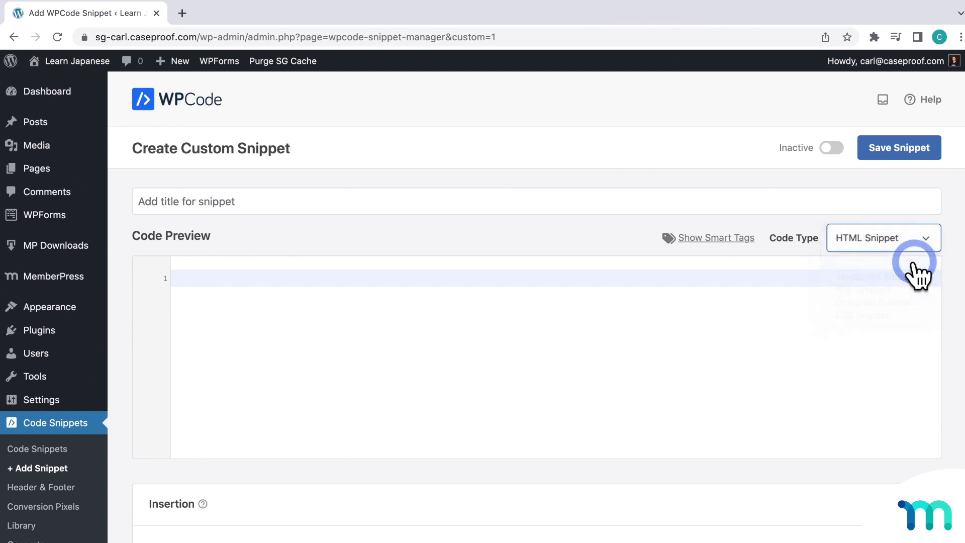
pyautogui.click(777, 196)
pyautogui.write('Membership Ad')
pyautogui.click(605, 371)
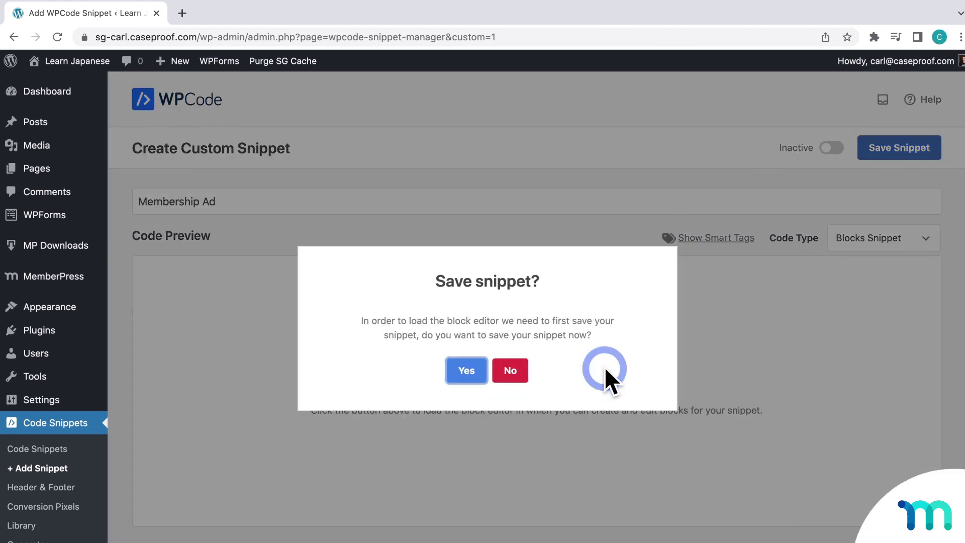
# Save the snippet and add an H4 heading 'Get 150+ Japanese Courses Today 😃'
pyautogui.click(472, 375)
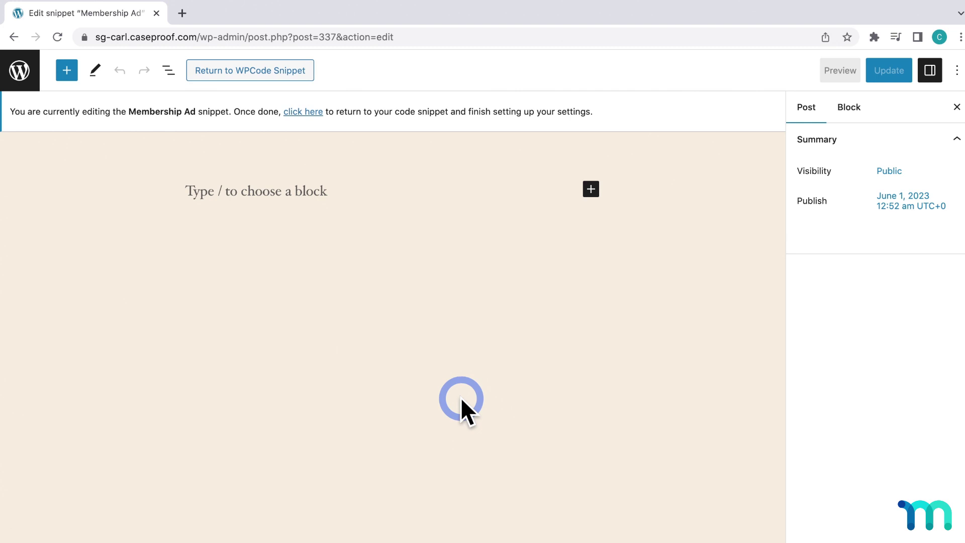
pyautogui.click(591, 190)
pyautogui.click(694, 289)
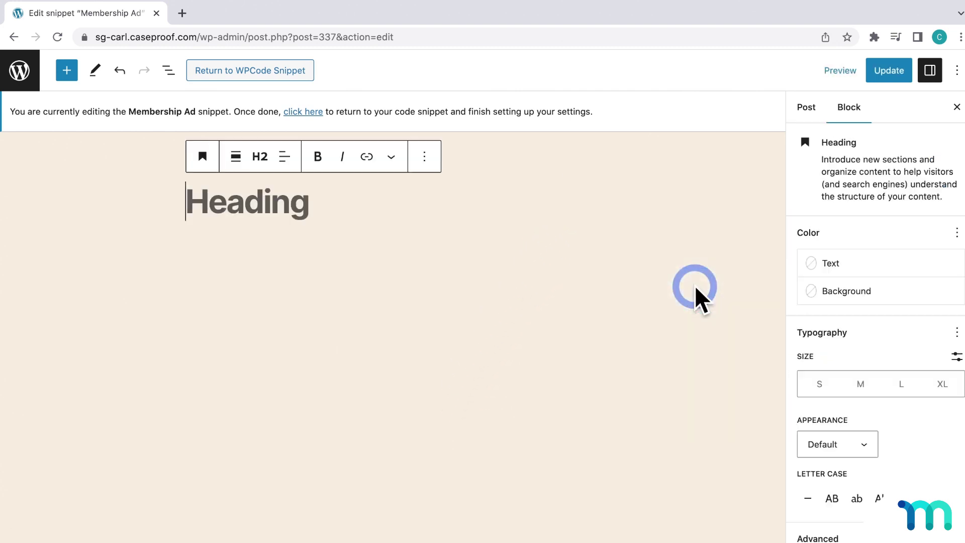
pyautogui.click(260, 156)
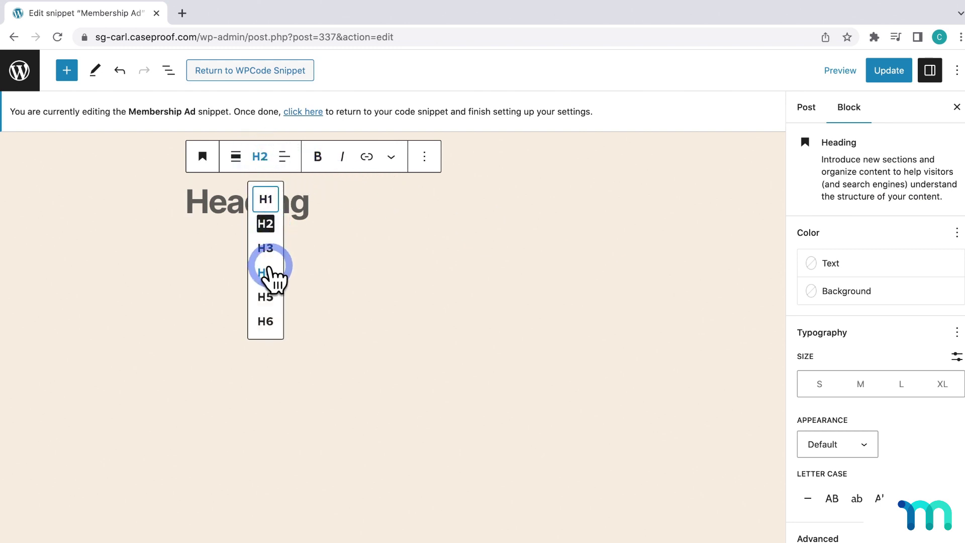
pyautogui.click(265, 272)
pyautogui.click(271, 198)
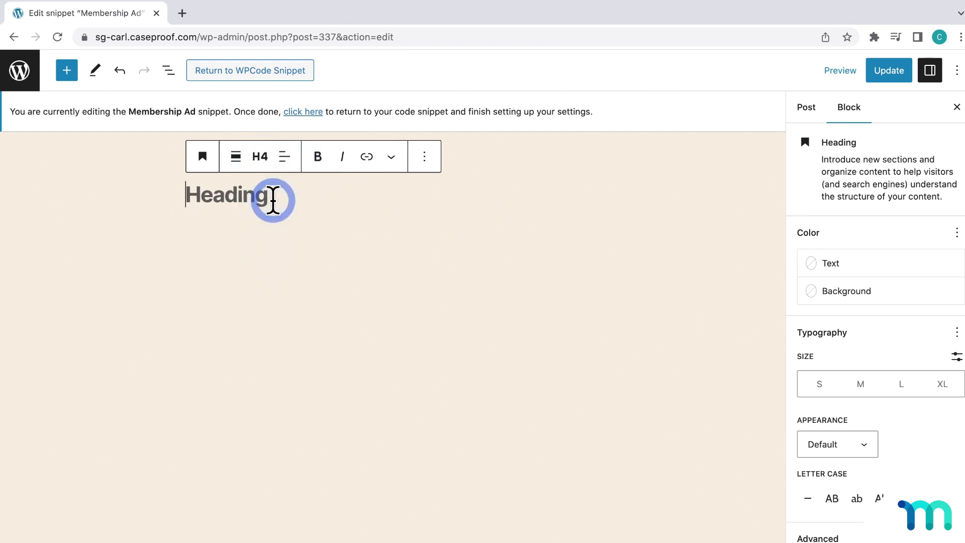
pyautogui.write('Get 150+ Japanese Courses Today 😃')
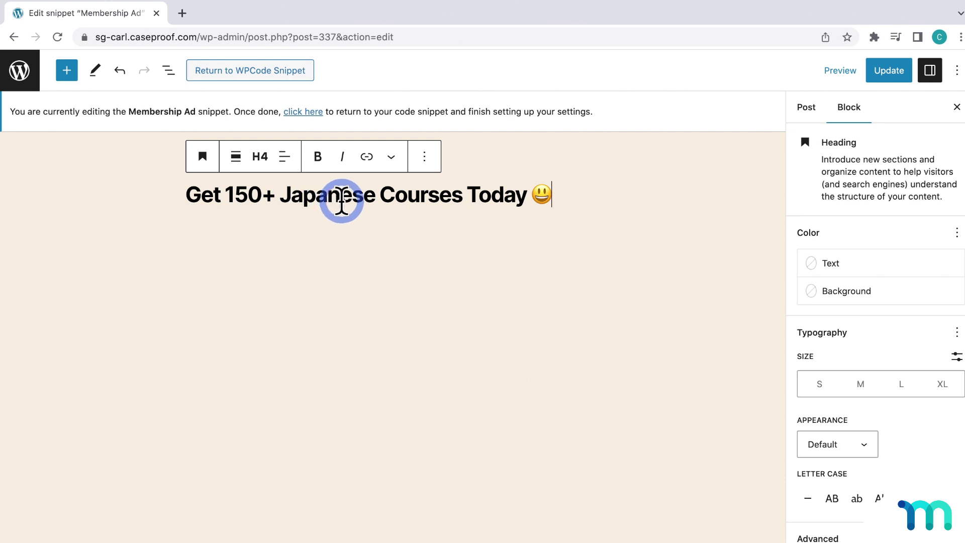
pyautogui.press('Return')
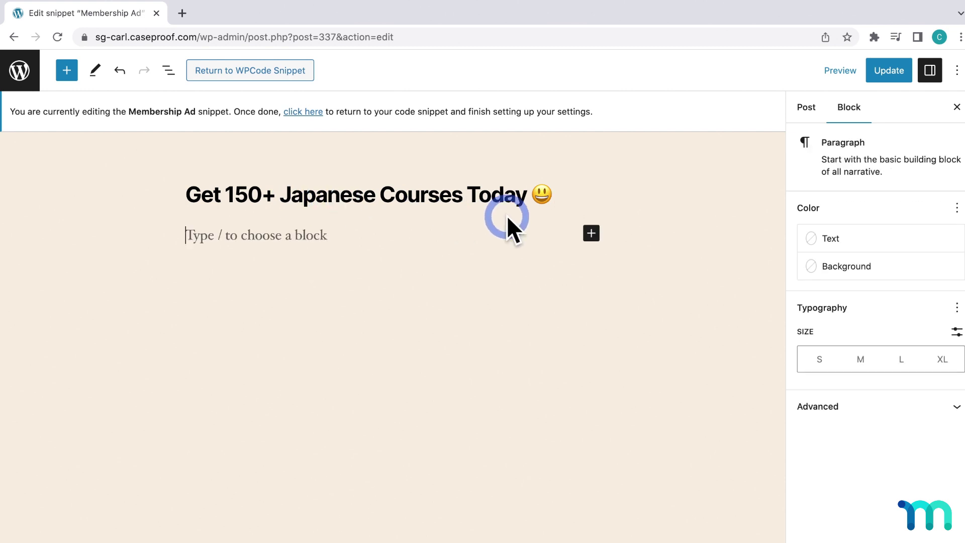
# Add a SIGN UP button linked to the pricing plans page
pyautogui.click(591, 233)
pyautogui.write('but')
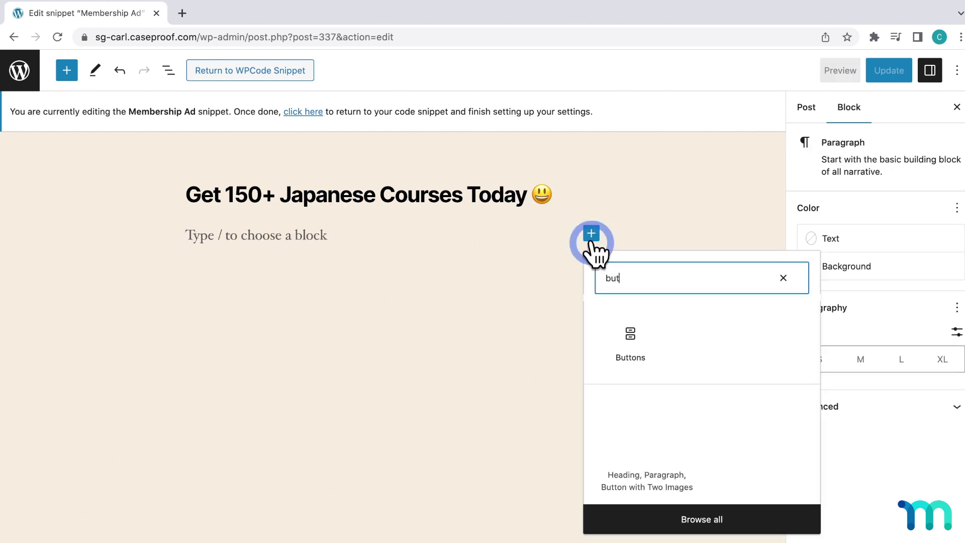
pyautogui.click(628, 330)
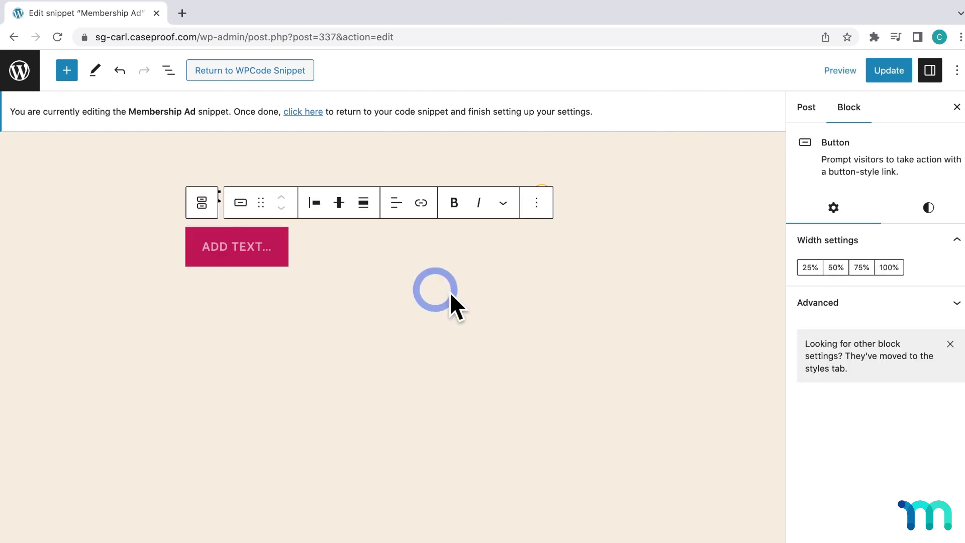
pyautogui.write('SIG')
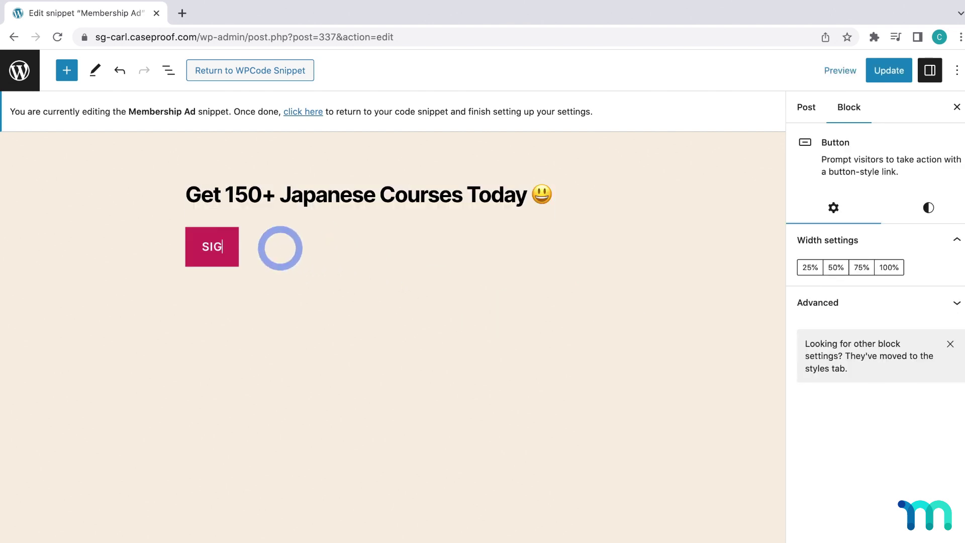
pyautogui.write('N UP')
pyautogui.moveTo(267, 247); pyautogui.dragTo(202, 248)
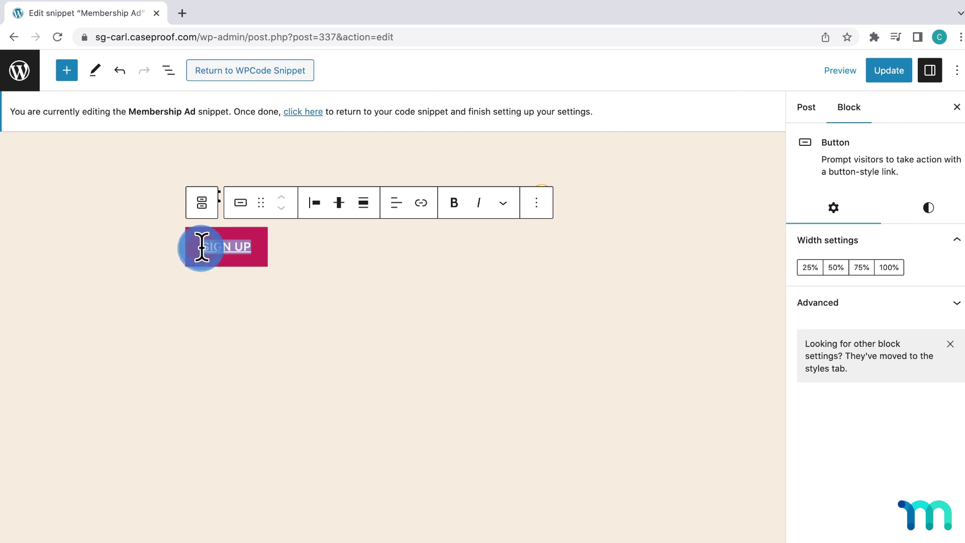
pyautogui.click(428, 209)
pyautogui.write('https://sg-carl.caseproof.com/plans/pricing-plans/')
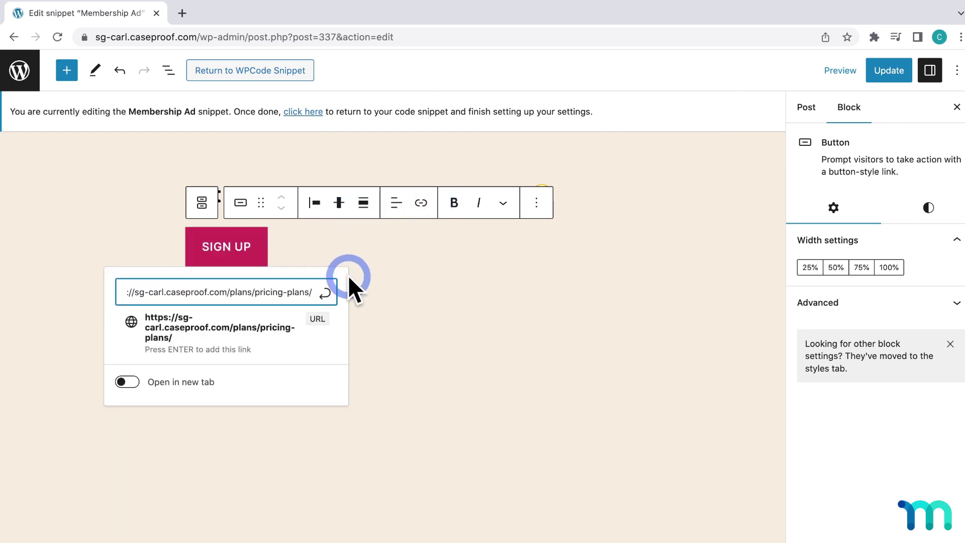
pyautogui.click(327, 294)
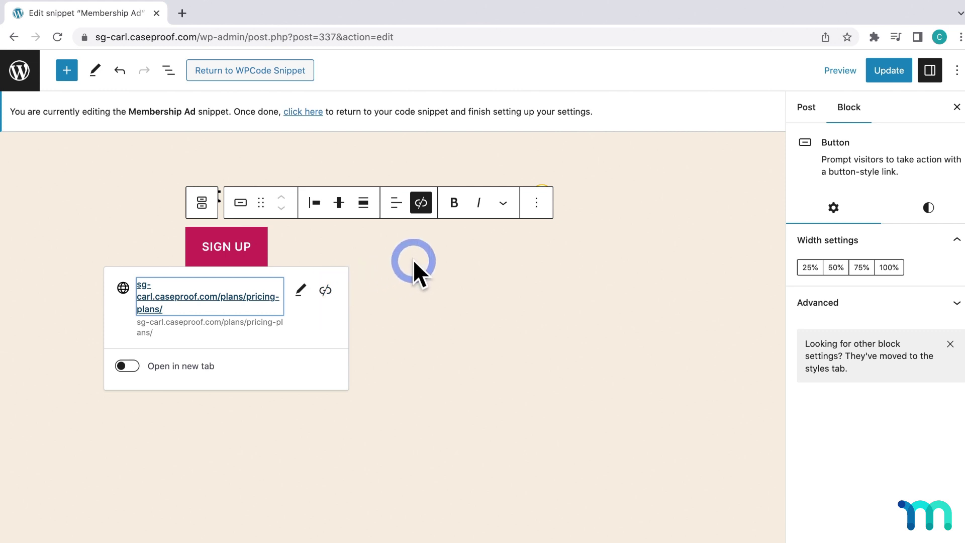
pyautogui.click(460, 334)
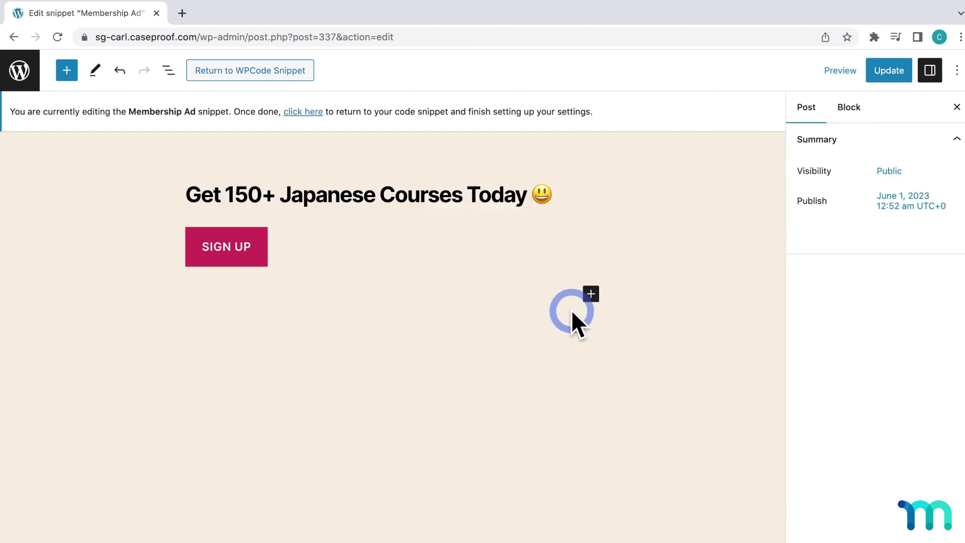
# Insert a 34 px Spacer below the button and update the snippet
pyautogui.click(591, 296)
pyautogui.write('spa')
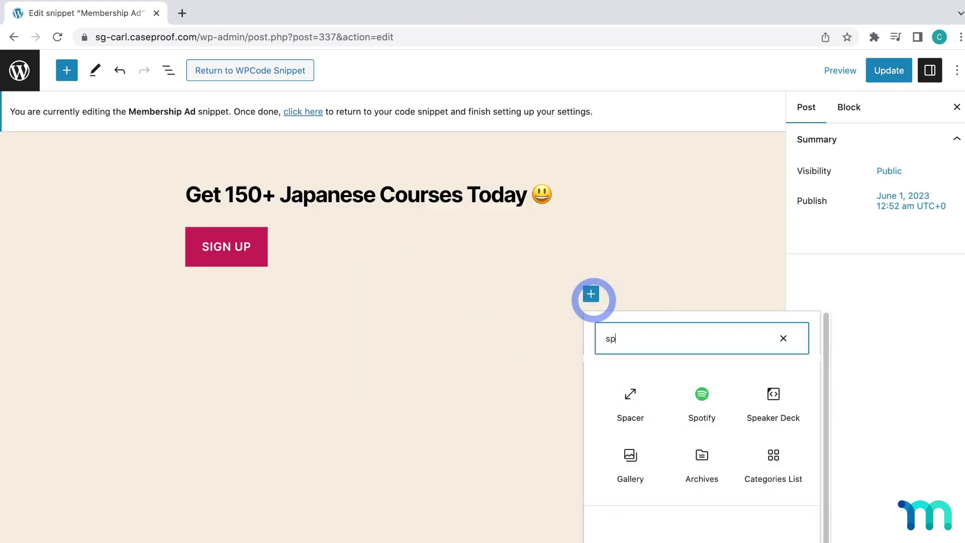
pyautogui.click(626, 401)
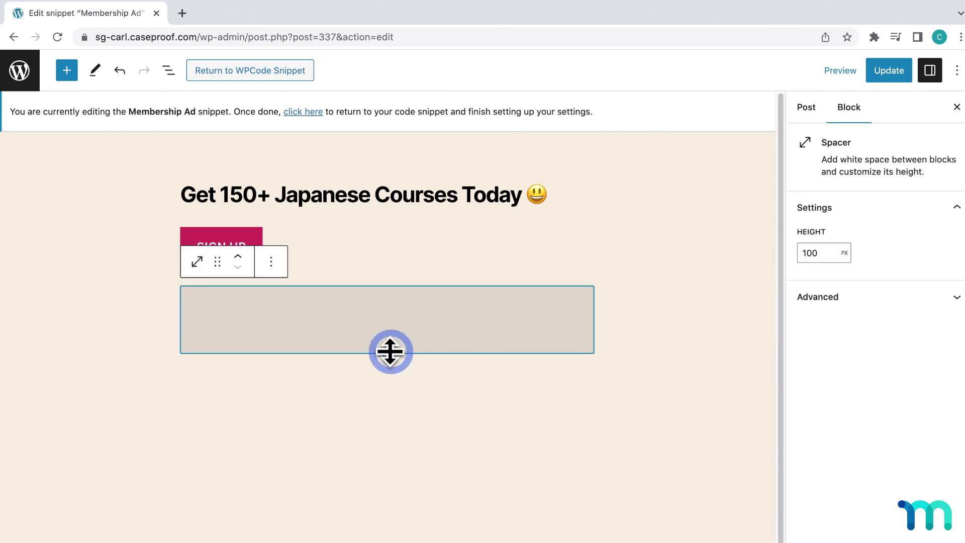
pyautogui.moveTo(388, 352); pyautogui.dragTo(398, 306)
pyautogui.click(674, 276)
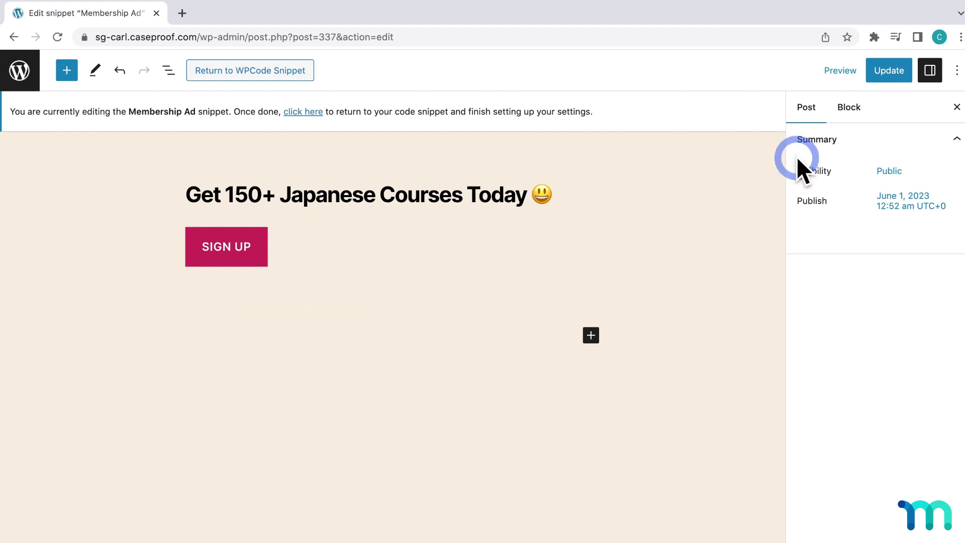
pyautogui.click(887, 76)
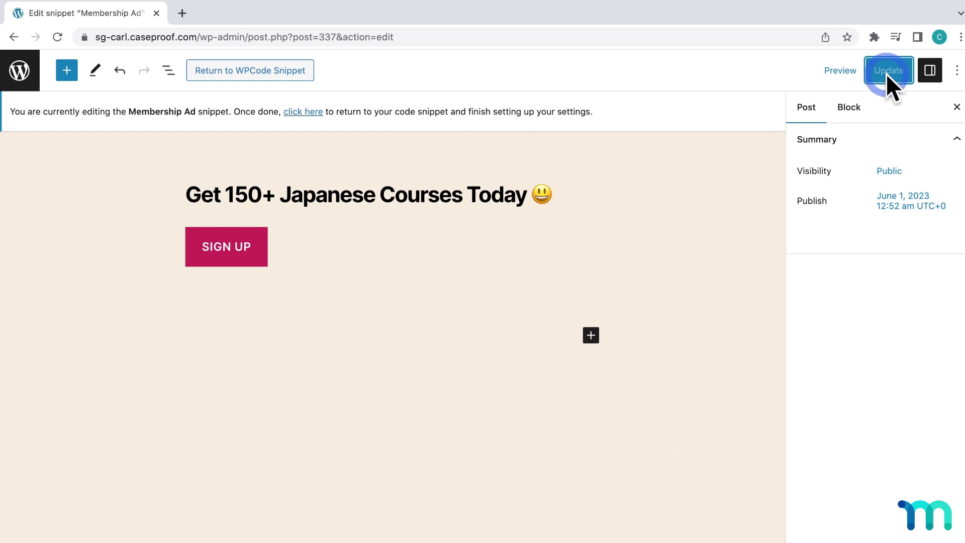
# Back on the snippet settings, set the location to Insert After Paragraph, number 2
pyautogui.click(603, 77)
pyautogui.click(304, 72)
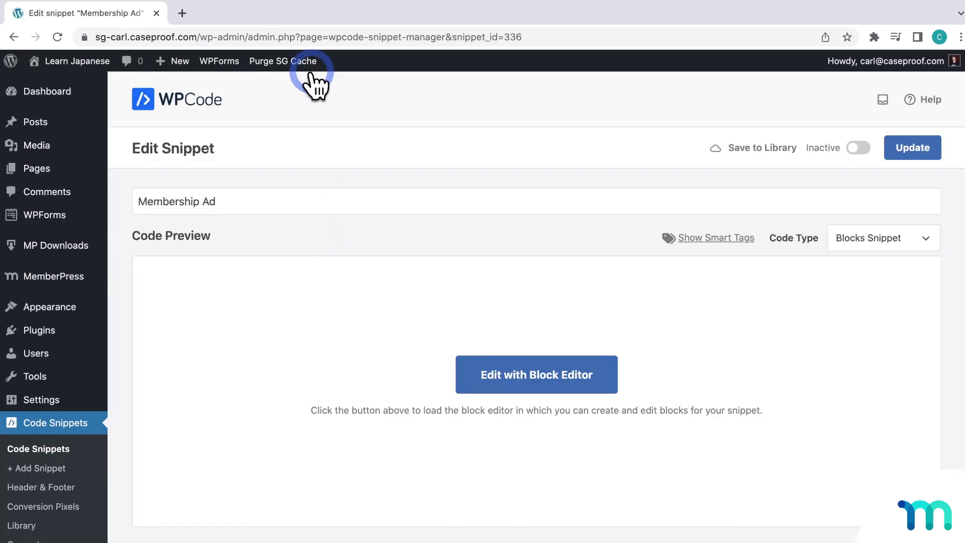
pyautogui.scroll(-8, 363, 150)
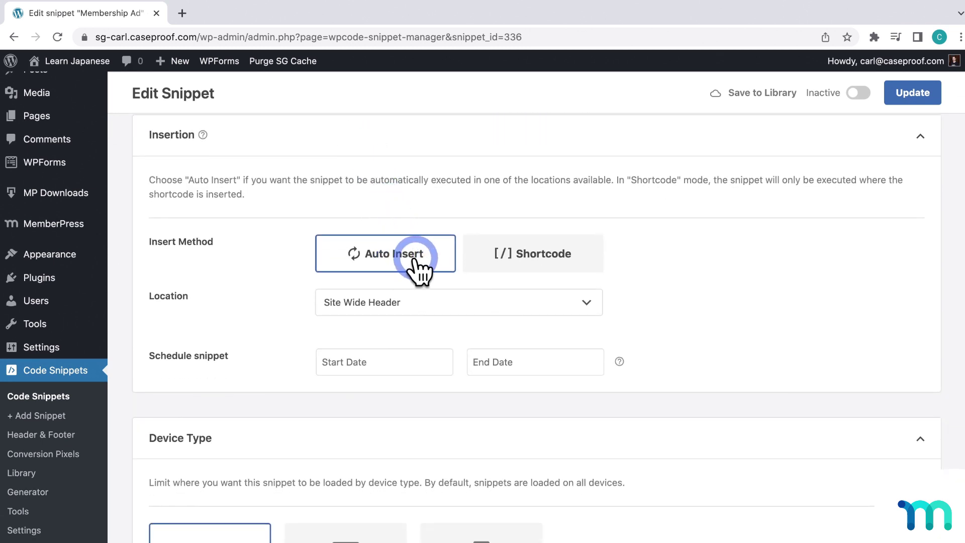
pyautogui.click(502, 302)
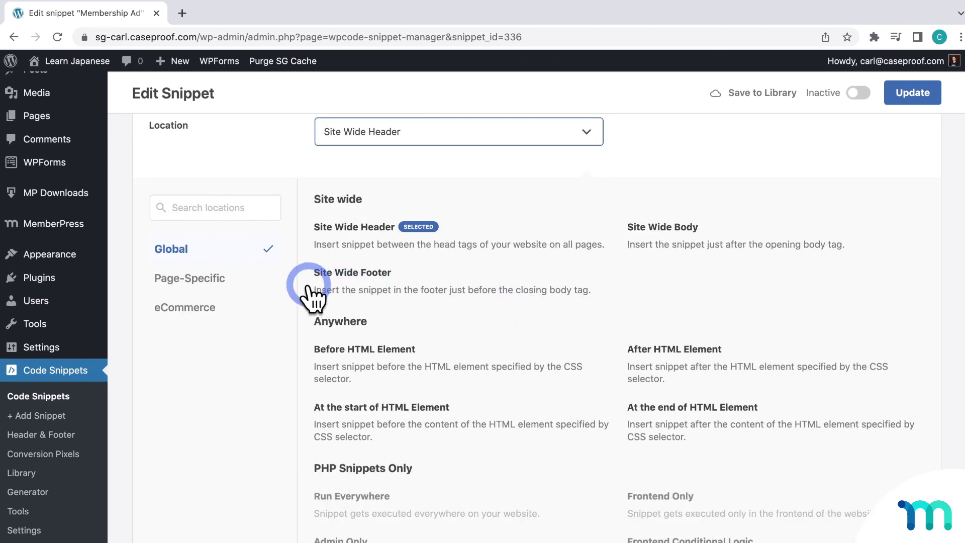
pyautogui.click(275, 280)
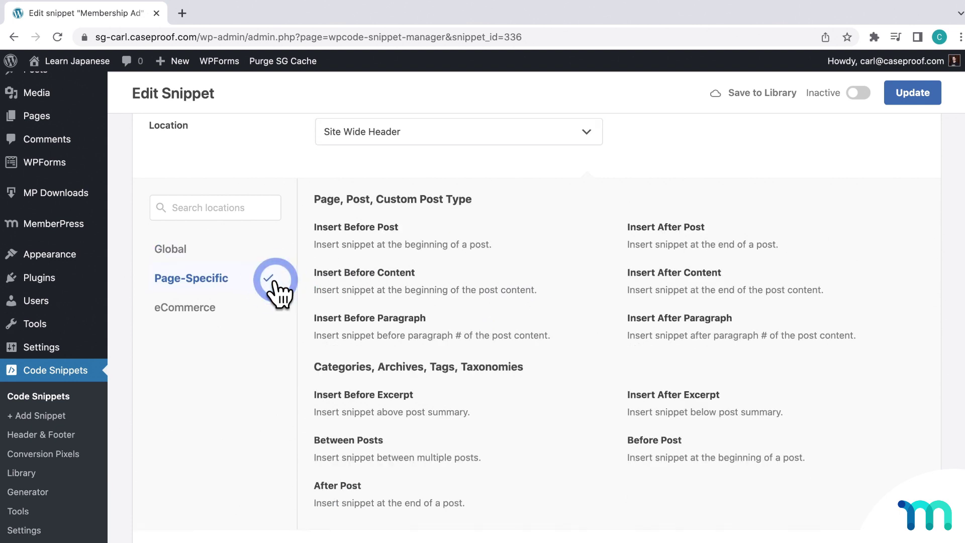
pyautogui.click(691, 332)
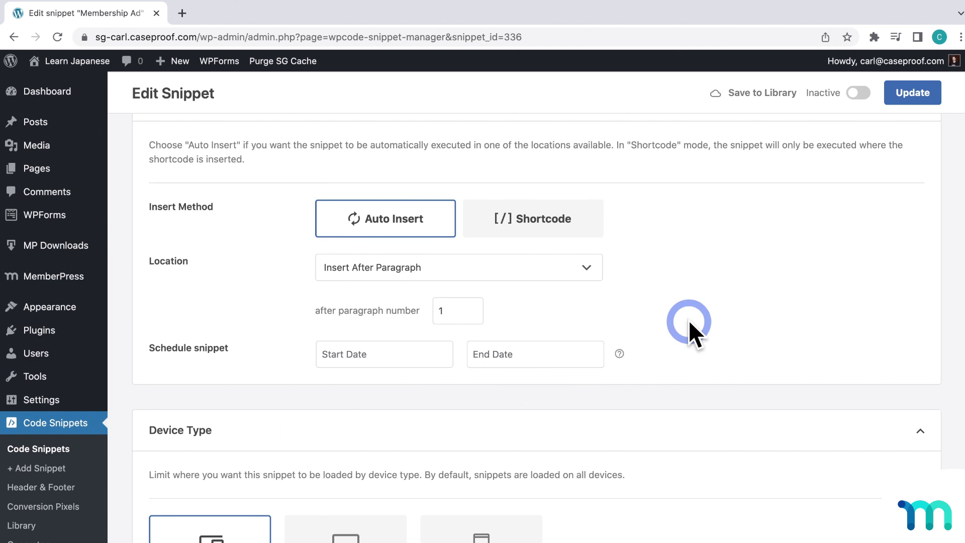
pyautogui.click(474, 307)
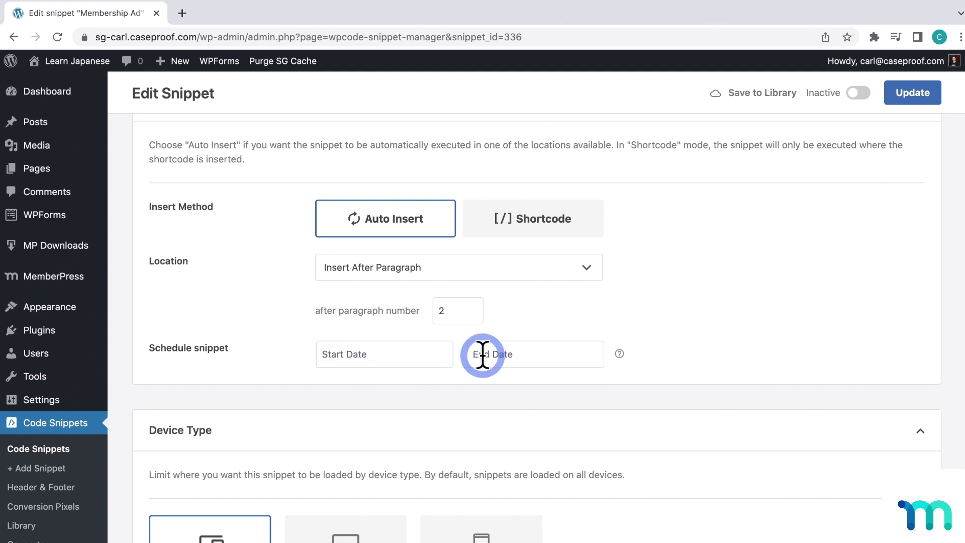
# Enable conditional logic to hide the snippet based on the user's active membership
pyautogui.scroll(-8, 482, 354)
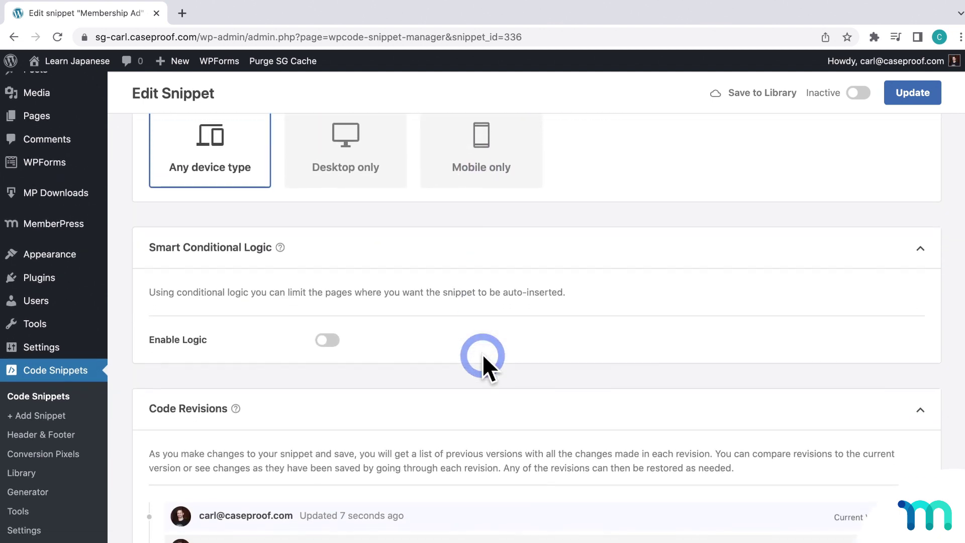
pyautogui.click(332, 341)
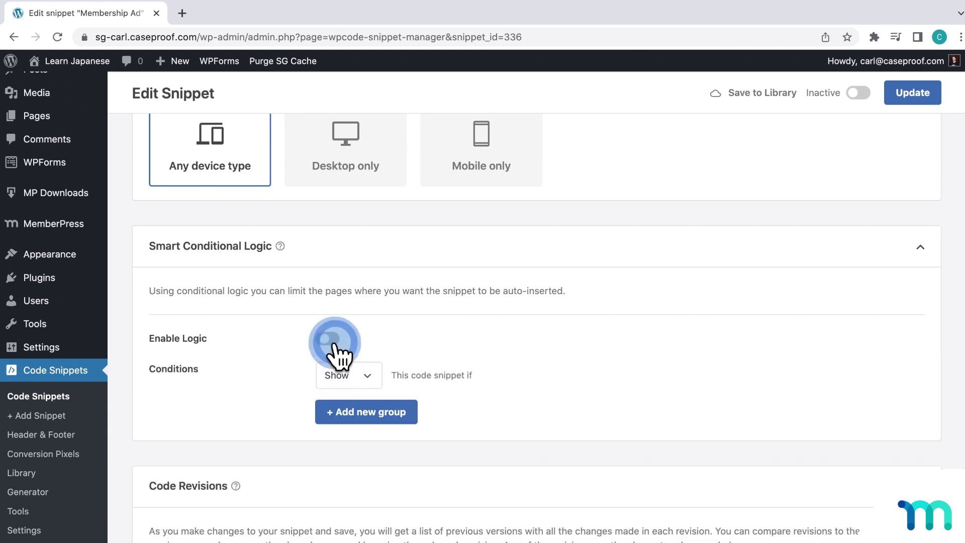
pyautogui.scroll(-2, 502, 346)
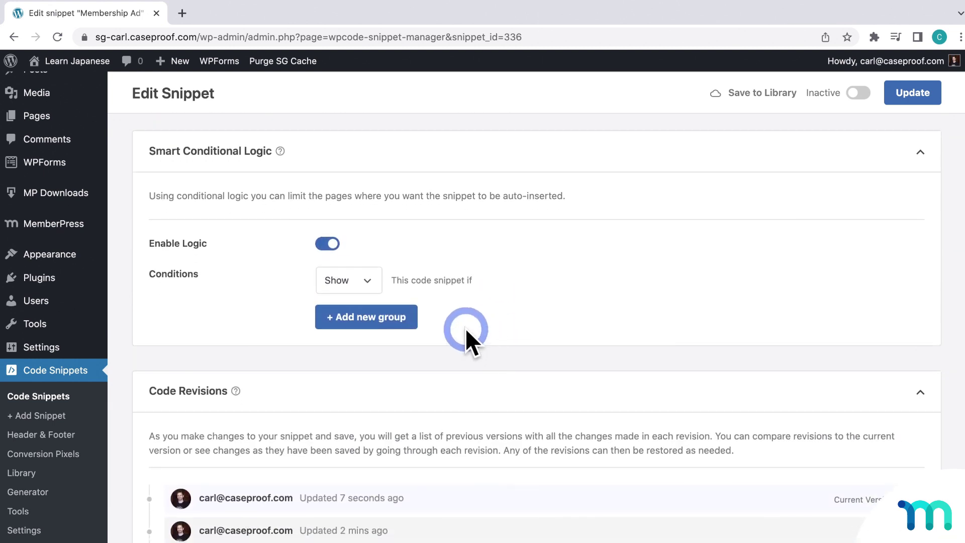
pyautogui.click(368, 284)
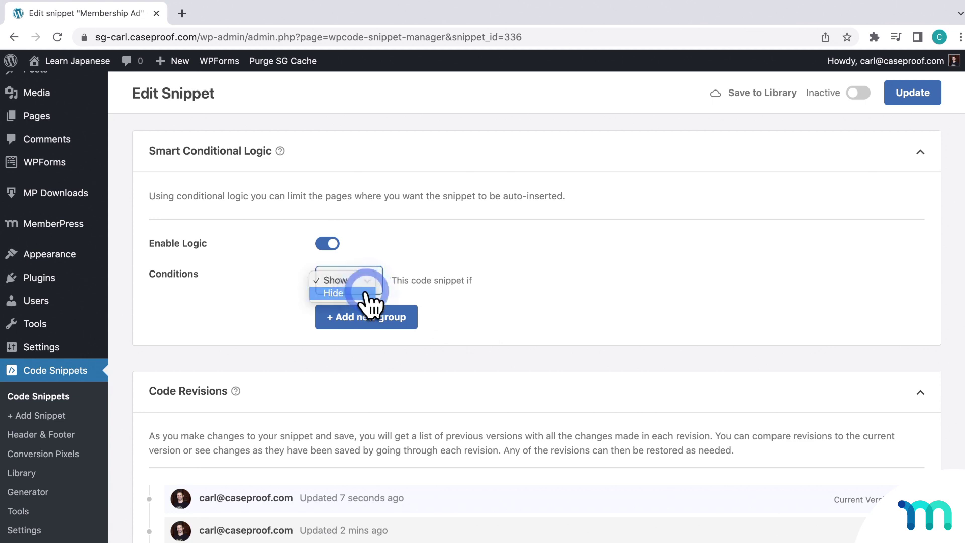
pyautogui.click(367, 293)
pyautogui.click(391, 316)
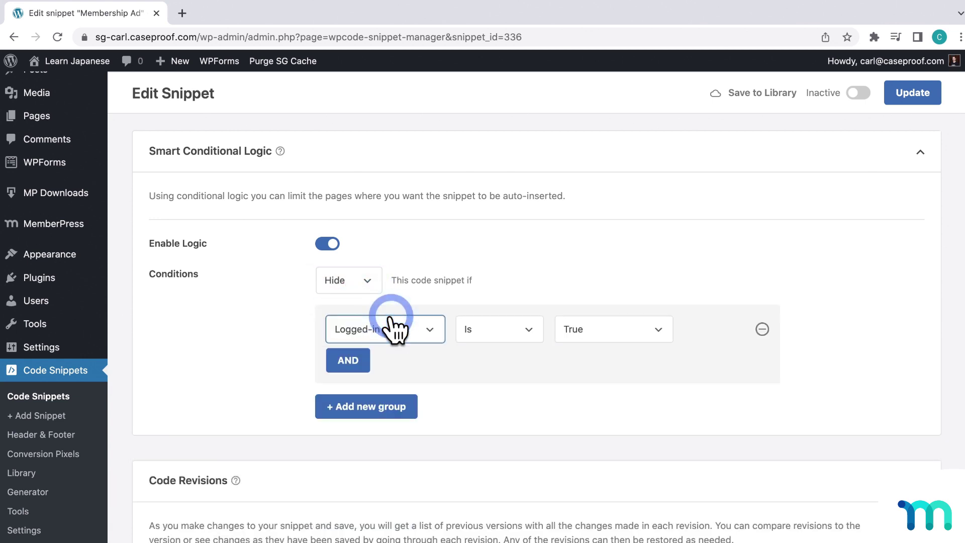
pyautogui.click(431, 328)
pyautogui.scroll(-1, 433, 329)
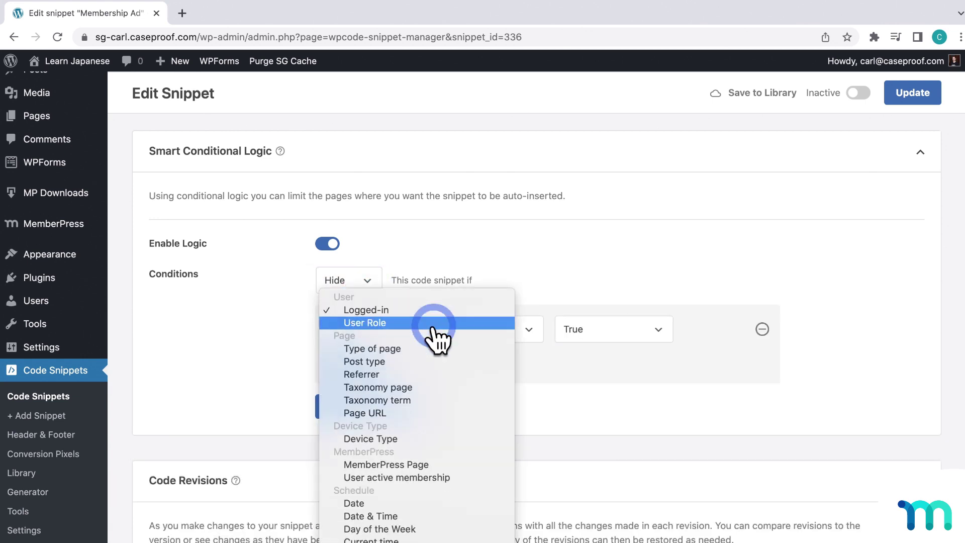
pyautogui.click(440, 477)
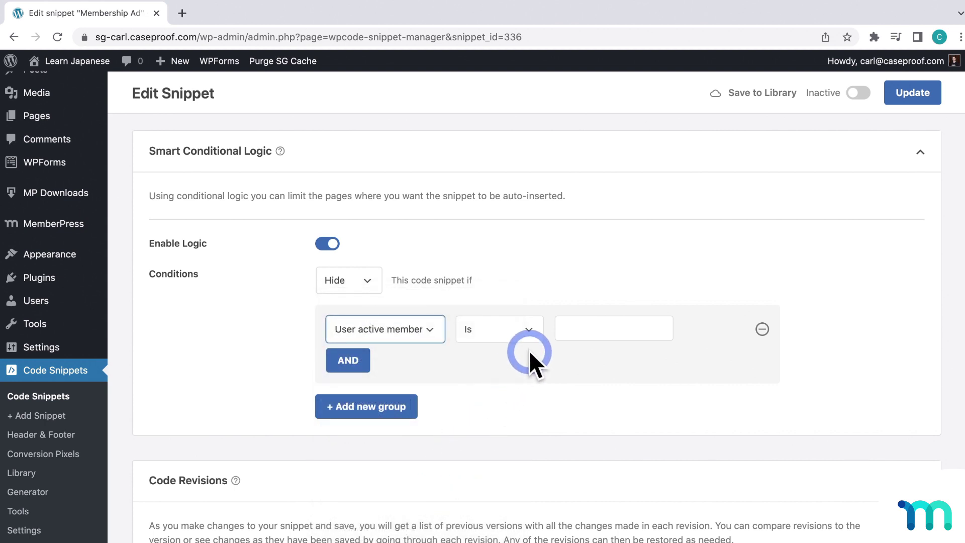
# Select the Monthly and Yearly memberships, then make the snippet active and save it
pyautogui.click(565, 334)
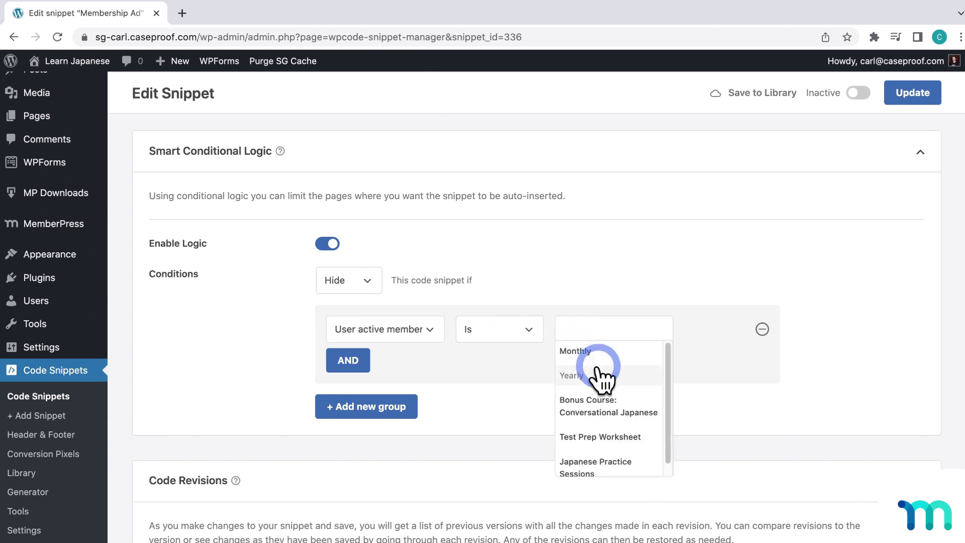
pyautogui.click(607, 357)
pyautogui.click(606, 355)
pyautogui.write('Year')
pyautogui.click(593, 355)
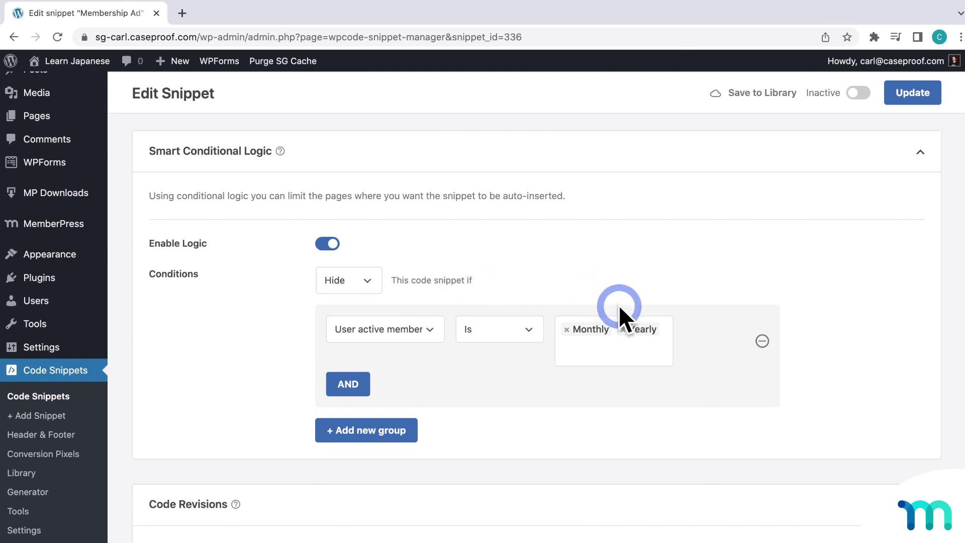
pyautogui.click(858, 95)
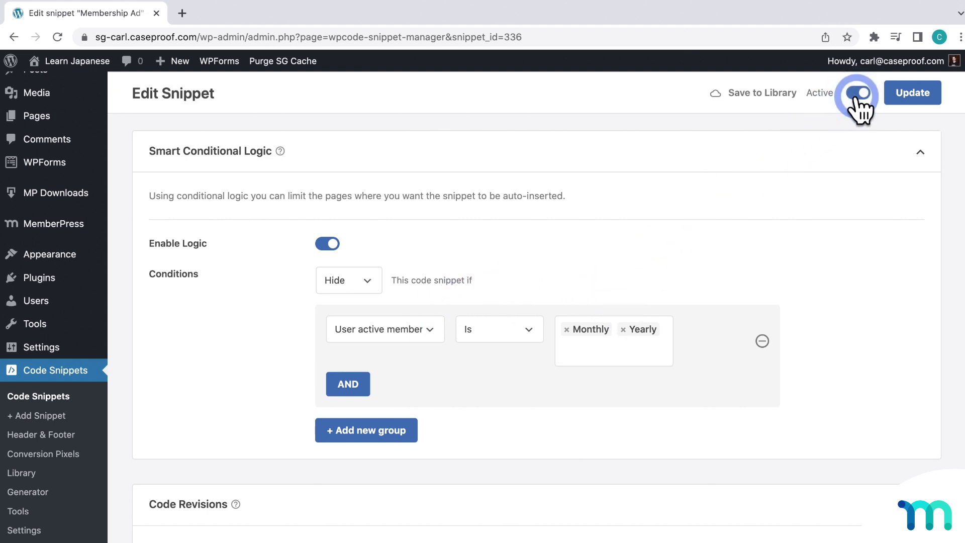
pyautogui.click(906, 99)
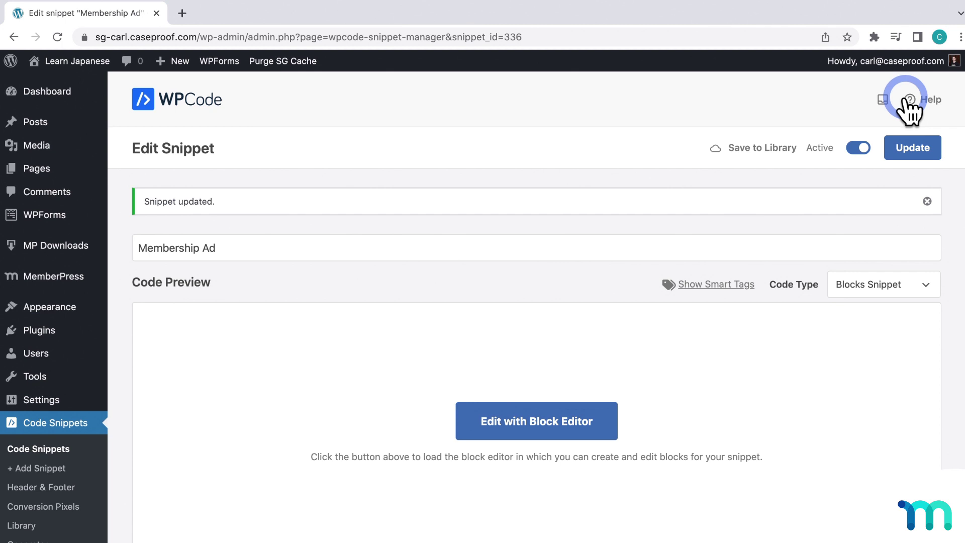
# Open the site logged out in an incognito window and read the Japanese at Restaurants post
pyautogui.moveTo(43, 65)
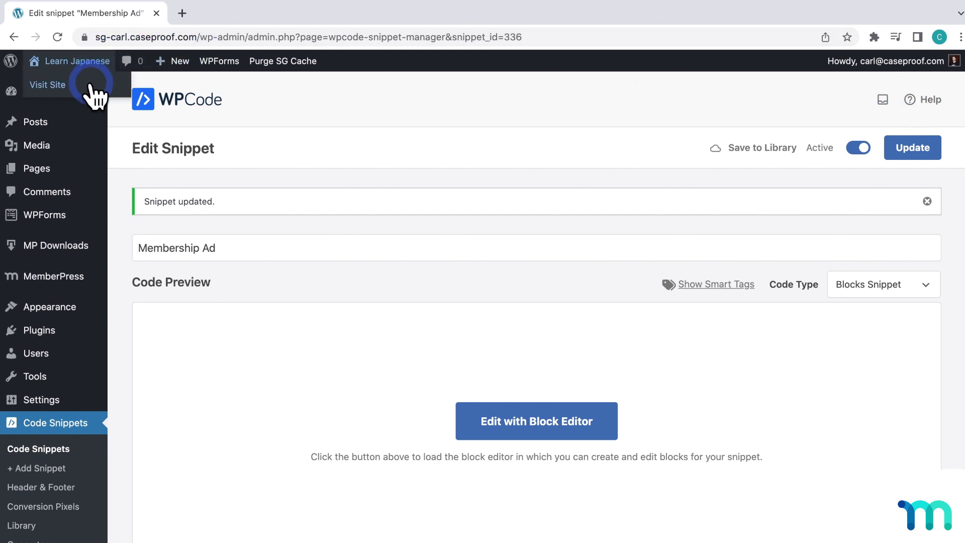
pyautogui.rightClick(90, 83)
pyautogui.click(138, 115)
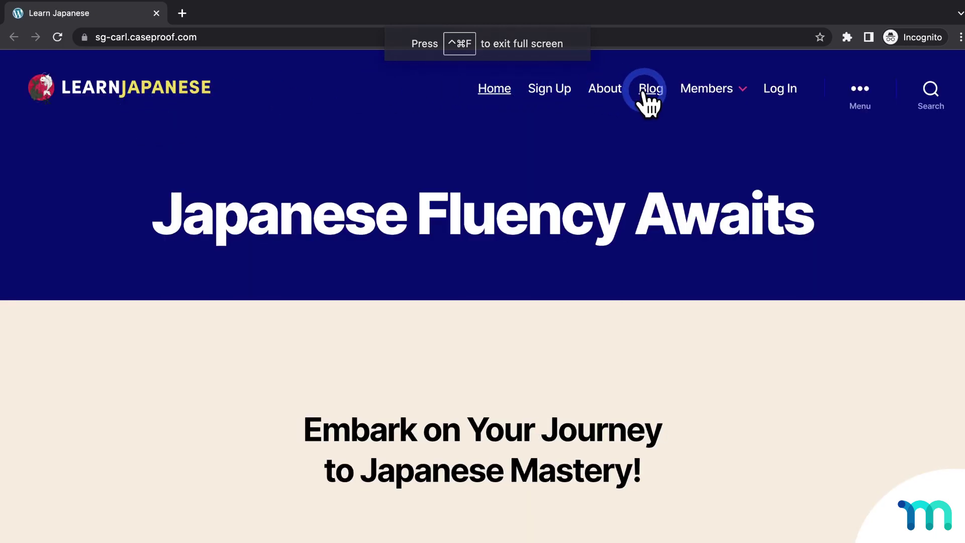
pyautogui.click(645, 97)
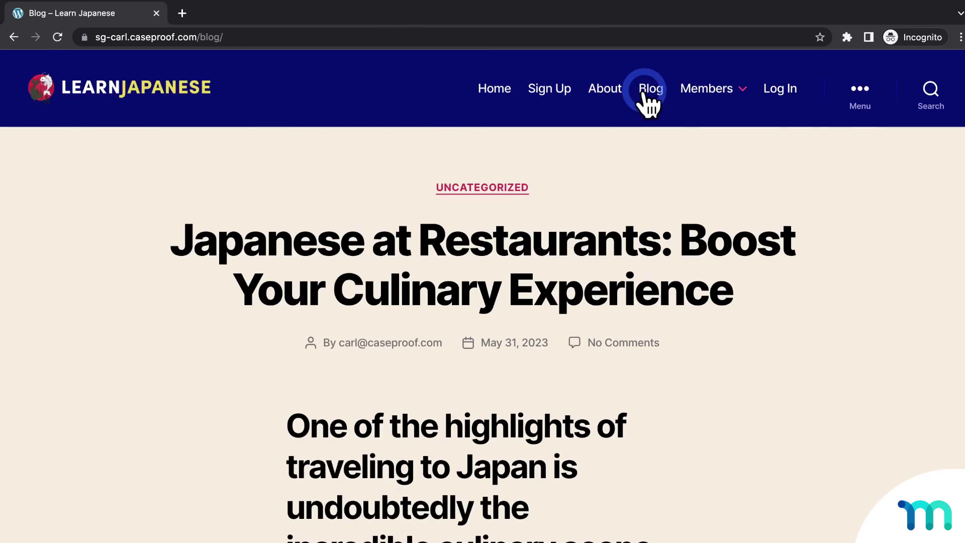
pyautogui.click(619, 236)
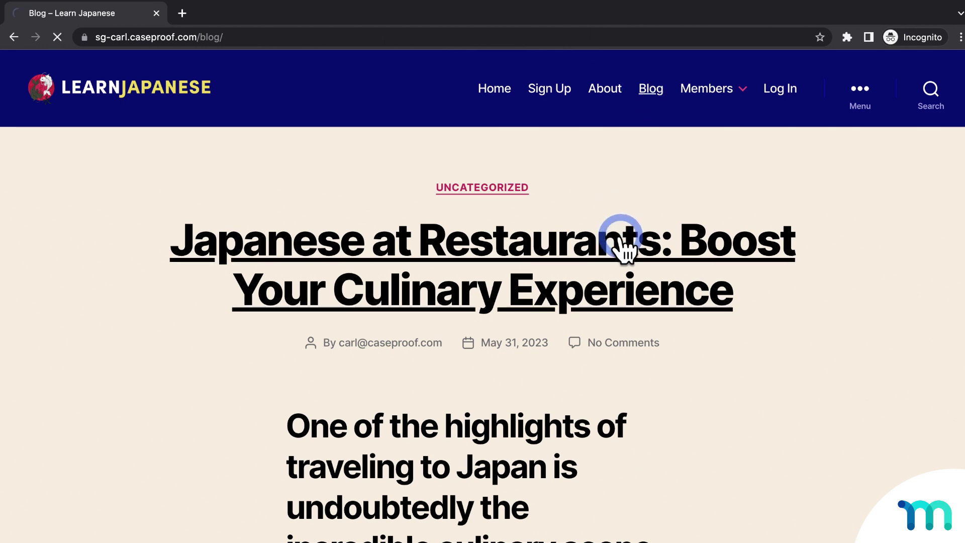
pyautogui.scroll(-12, 619, 234)
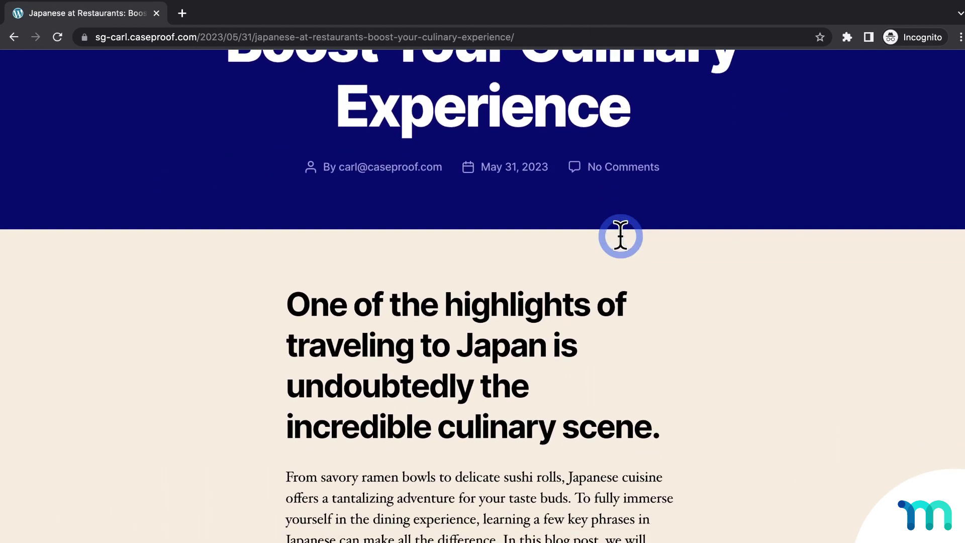
pyautogui.scroll(-8, 619, 234)
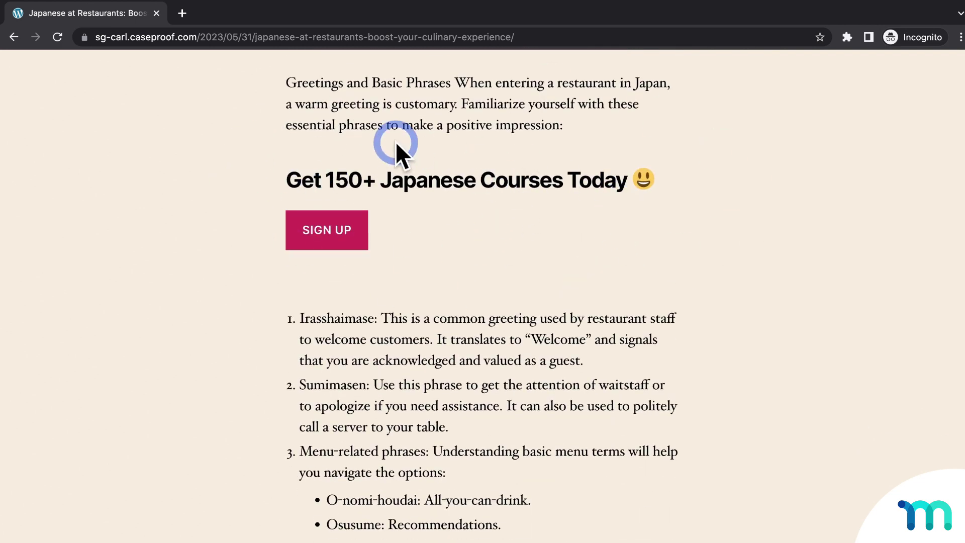
# Return to the blog and scroll the Discovering Japan post down to its SIGN UP ad
pyautogui.click(14, 36)
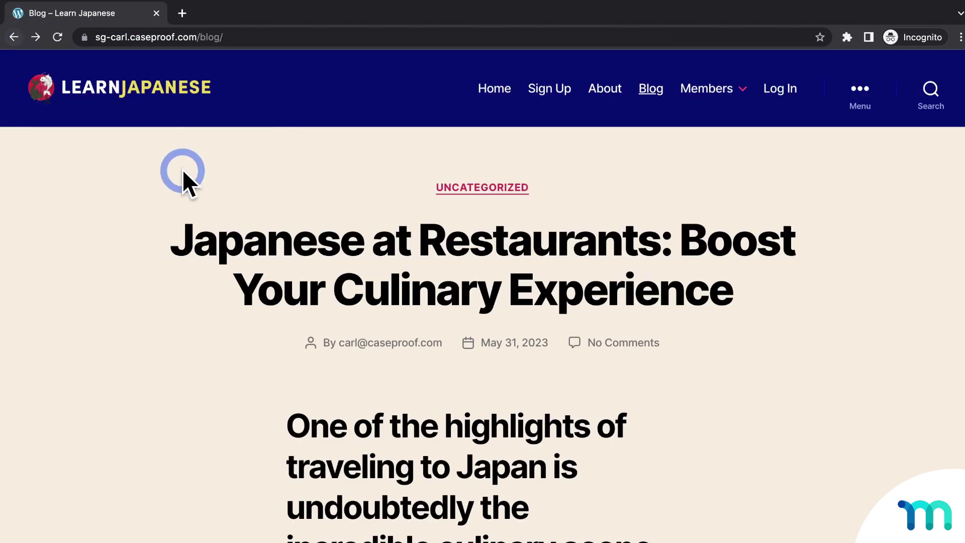
pyautogui.scroll(-20, 183, 169)
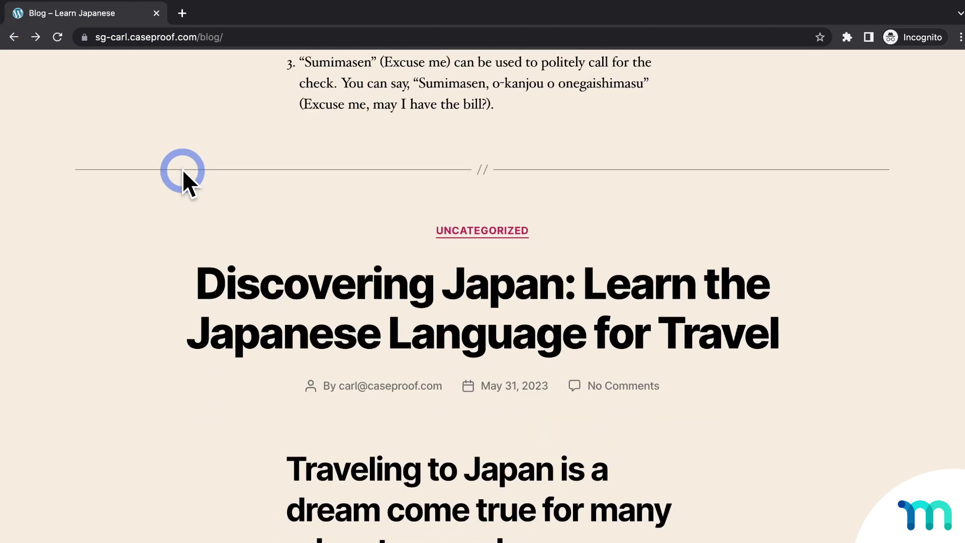
pyautogui.click(286, 208)
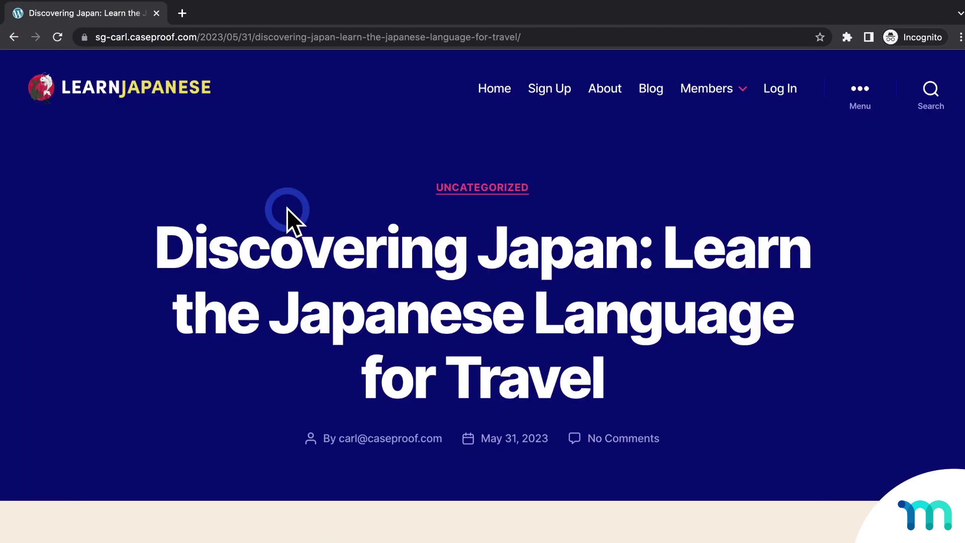
pyautogui.scroll(-15, 496, 234)
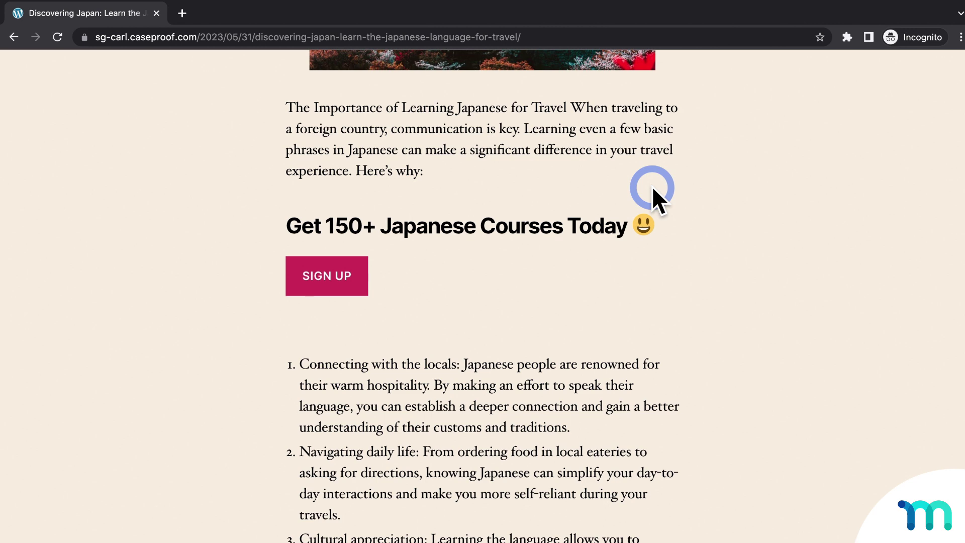
# Log in to the site with the member's username and password
pyautogui.scroll(15, 652, 186)
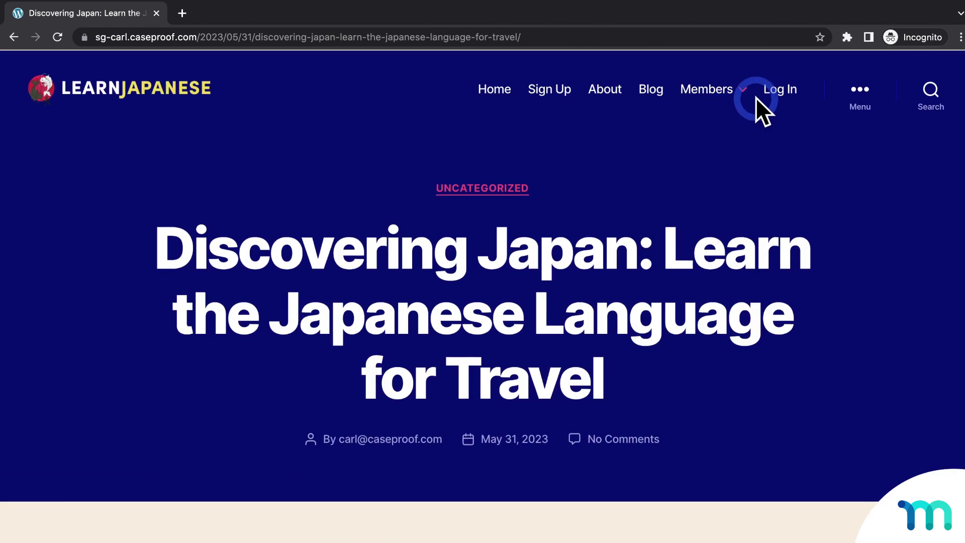
pyautogui.click(779, 87)
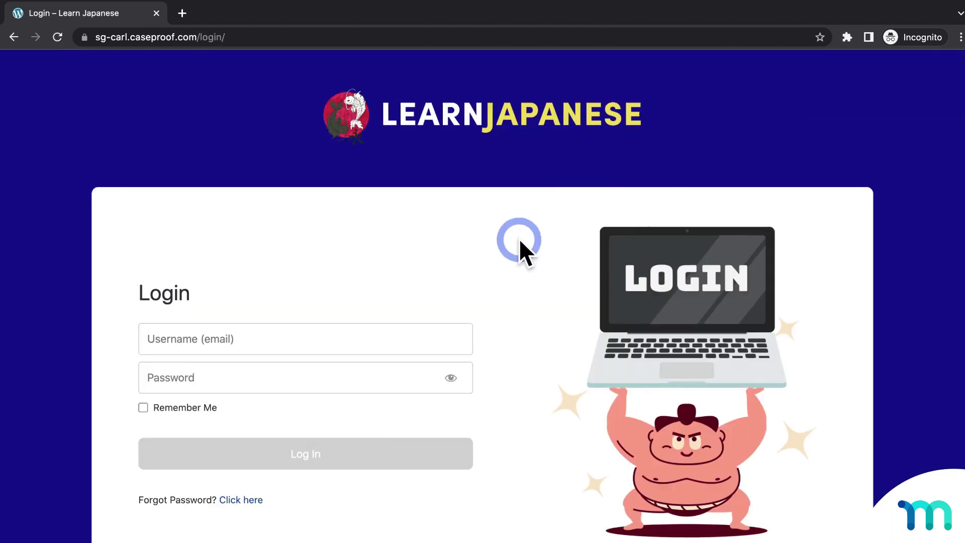
pyautogui.click(449, 333)
pyautogui.write('danielson')
pyautogui.press('Tab')
pyautogui.write('*******')
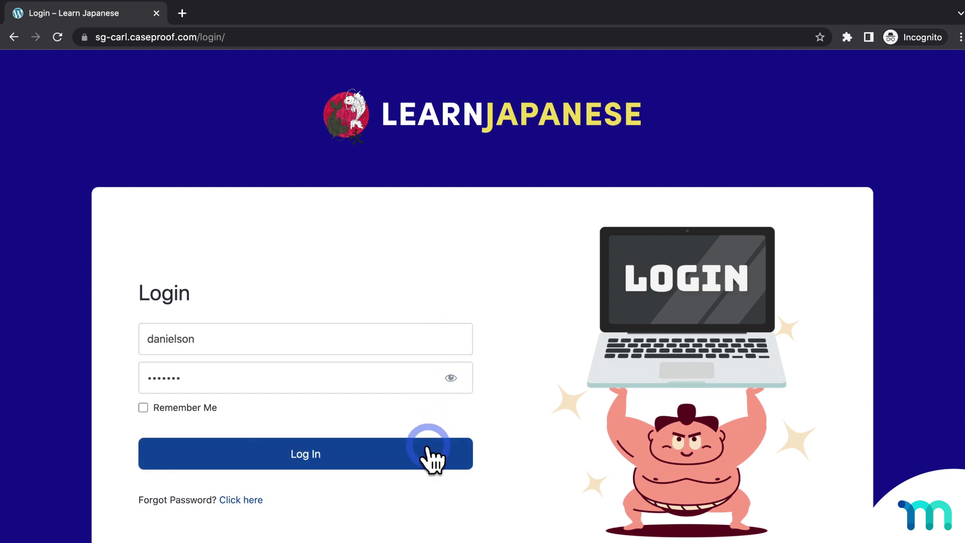
pyautogui.click(427, 452)
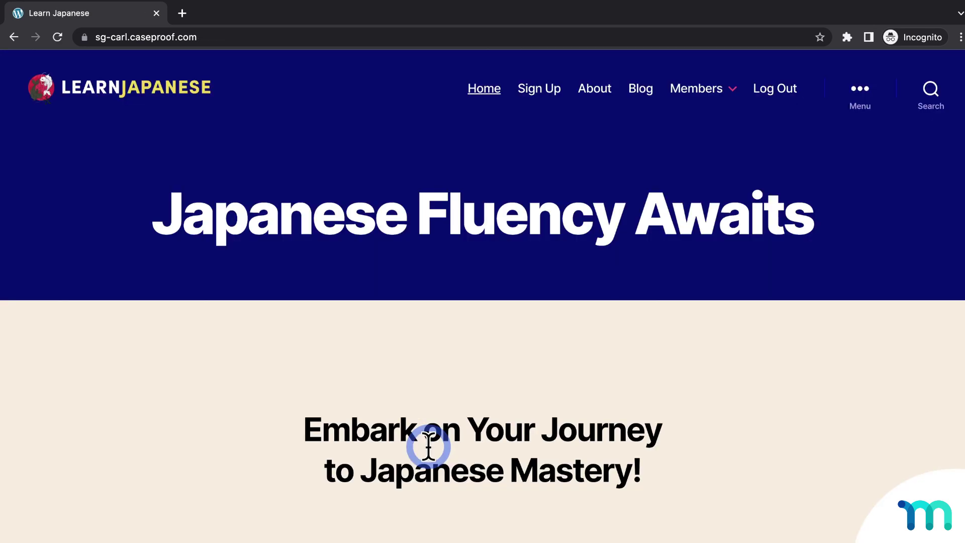
pyautogui.click(598, 161)
# Open the Japanese at Restaurants post from the blog and scroll through it for the Membership Ad
pyautogui.click(641, 93)
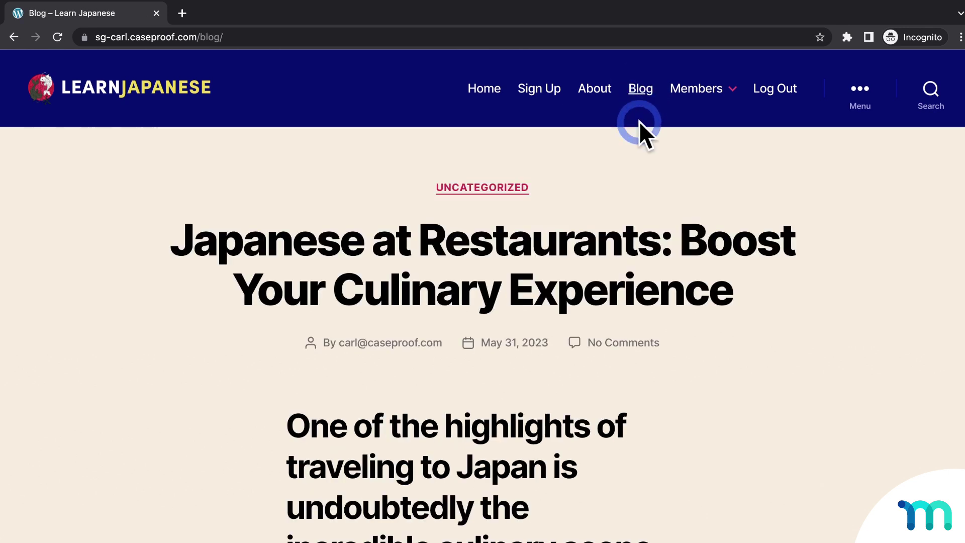
pyautogui.click(631, 236)
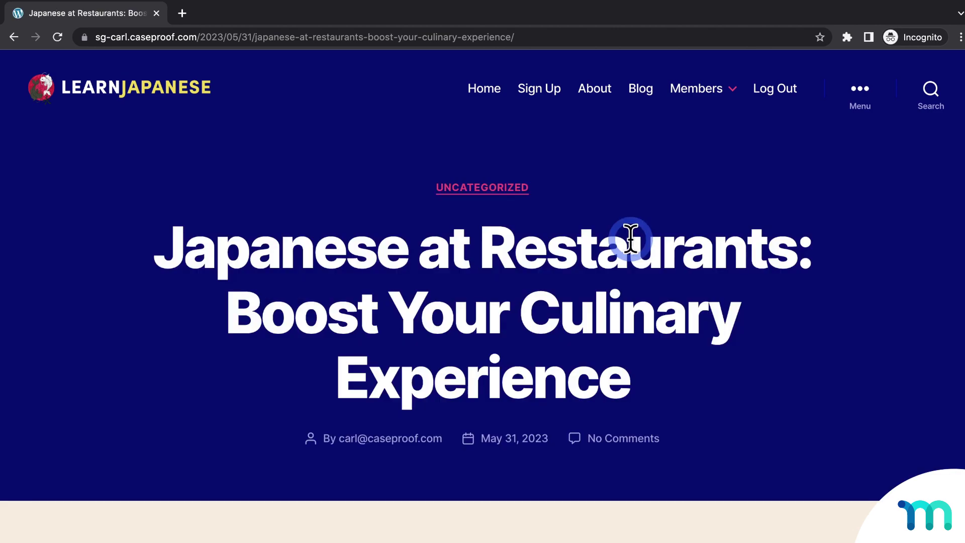
pyautogui.scroll(-15, 631, 237)
pyautogui.scroll(-13, 630, 238)
pyautogui.scroll(-8, 631, 241)
pyautogui.scroll(16, 632, 236)
pyautogui.scroll(20, 630, 231)
pyautogui.scroll(5, 630, 231)
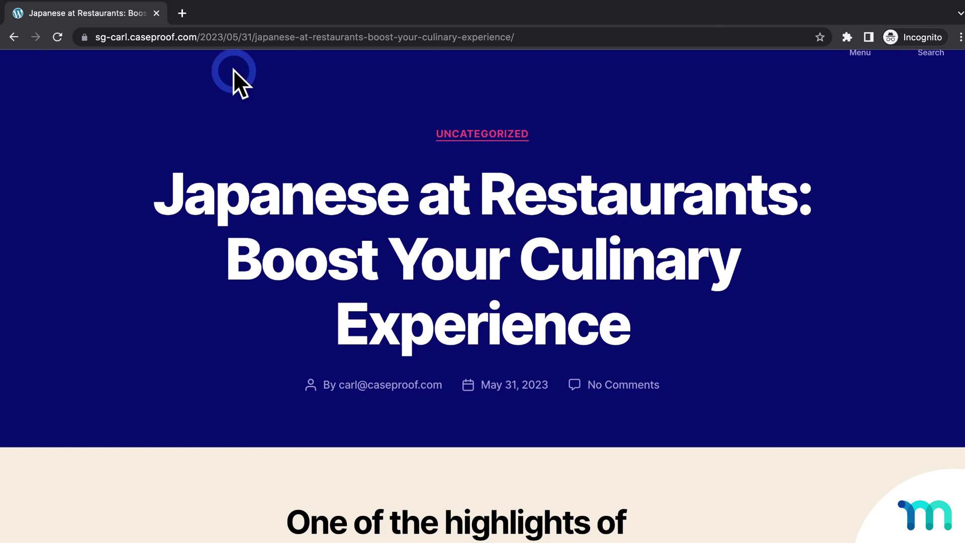
# Close the incognito window and create a blank custom WPCode snippet titled 'June Giveaway'
pyautogui.click(157, 14)
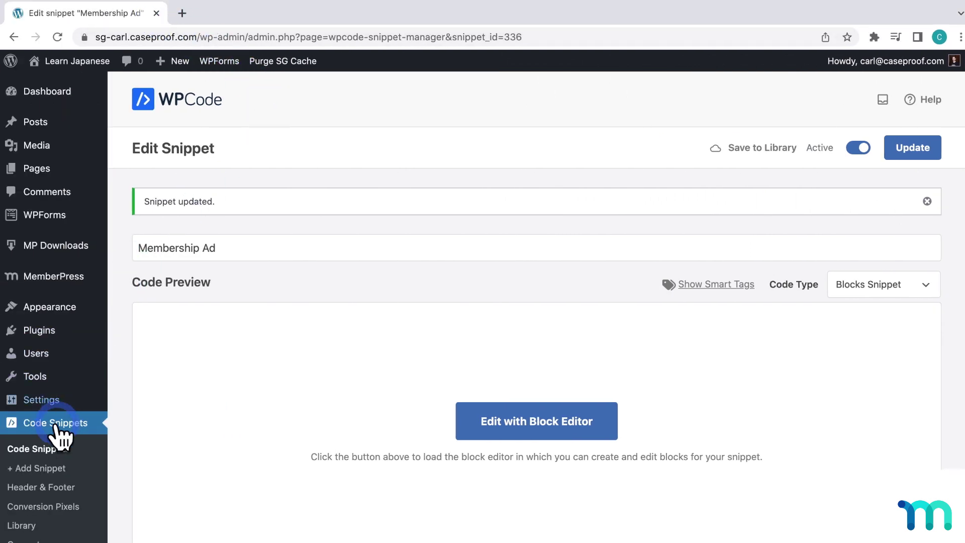
pyautogui.click(40, 468)
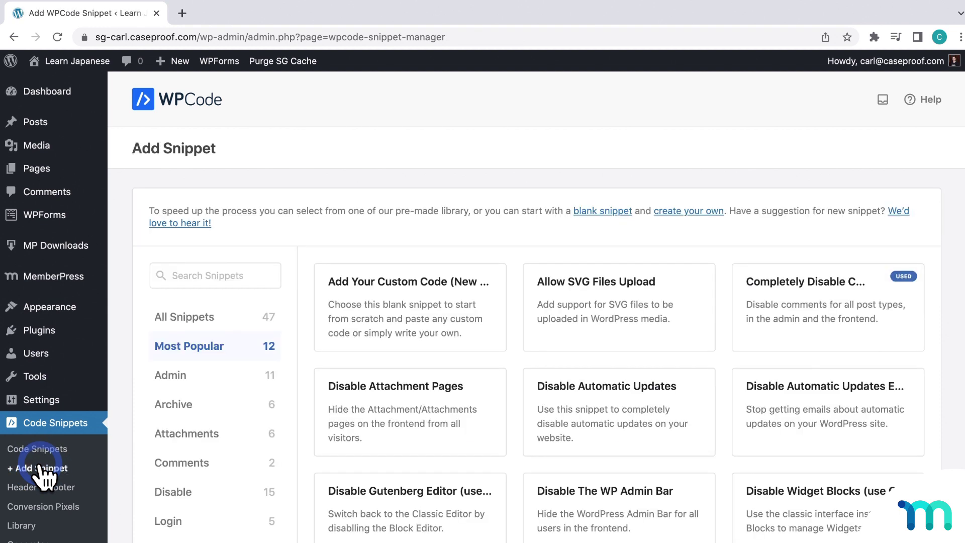
pyautogui.click(271, 344)
pyautogui.click(363, 311)
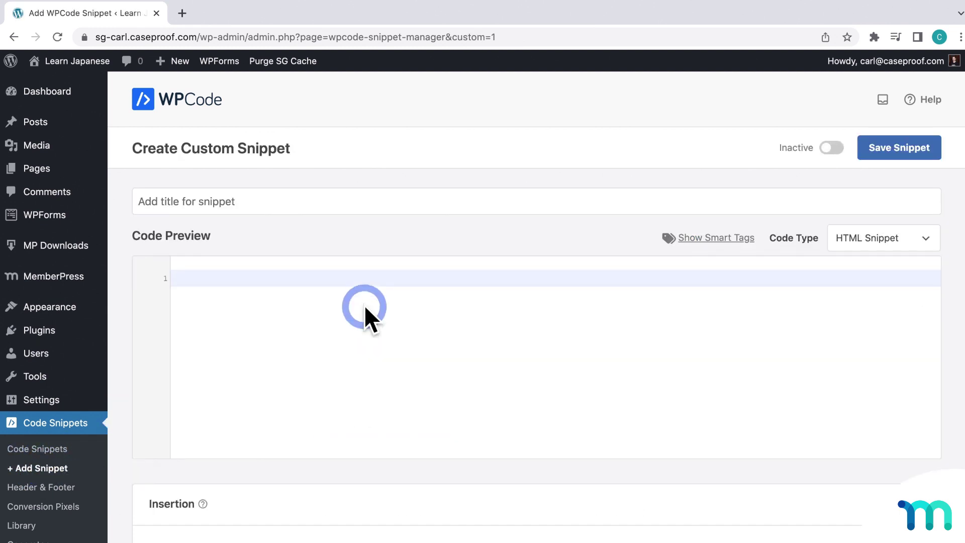
pyautogui.click(447, 204)
pyautogui.write('June ')
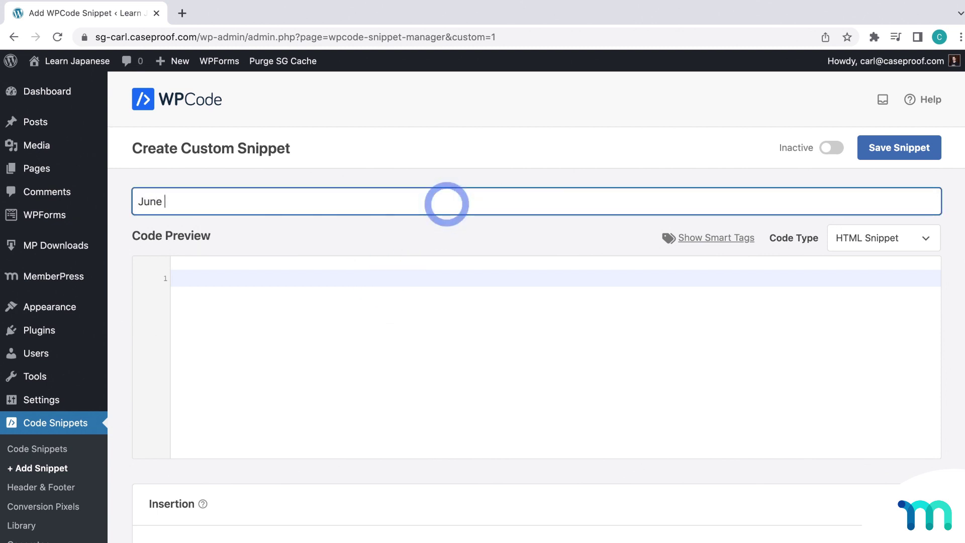
pyautogui.write('Giveaway')
pyautogui.click(438, 182)
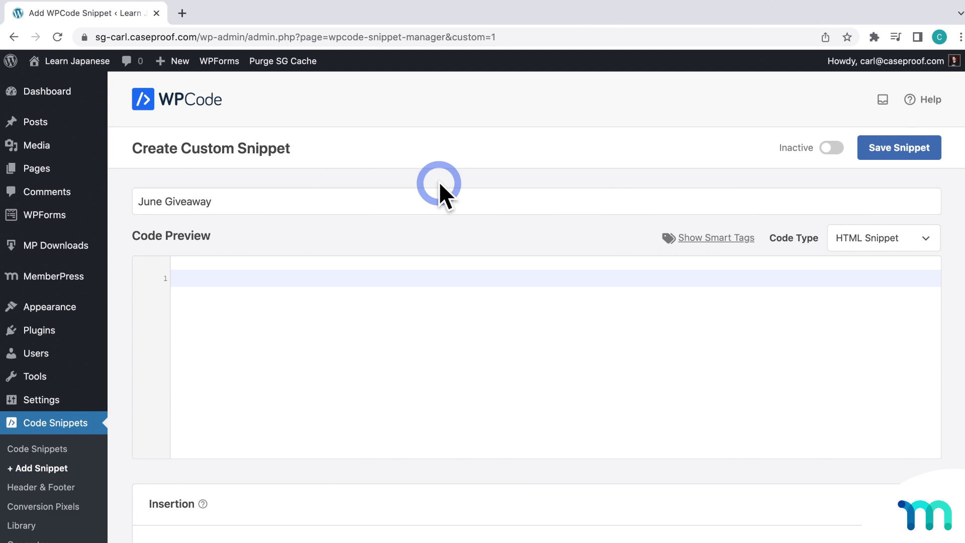
# View the Giveaways section of Members > Account in a new site tab, then close that tab
pyautogui.moveTo(41, 68)
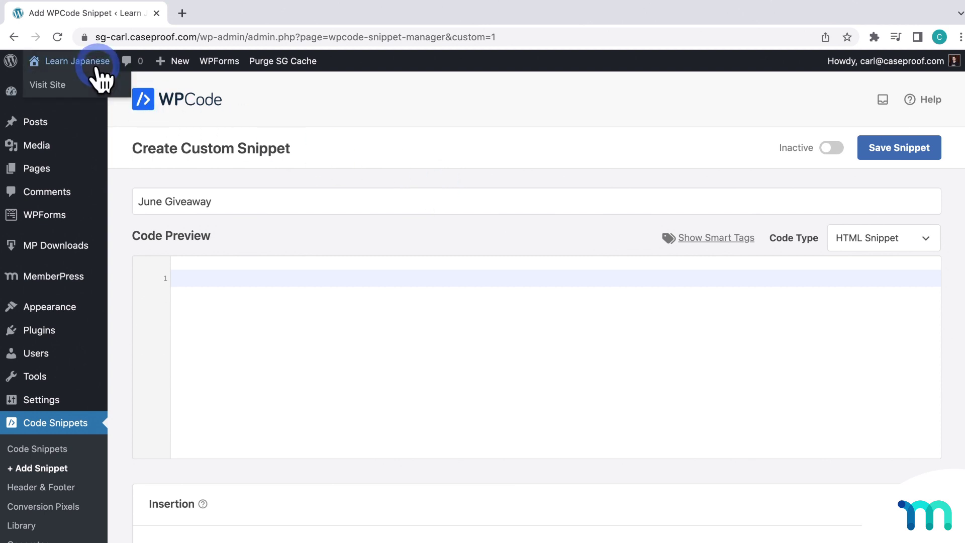
pyautogui.rightClick(92, 82)
pyautogui.click(104, 82)
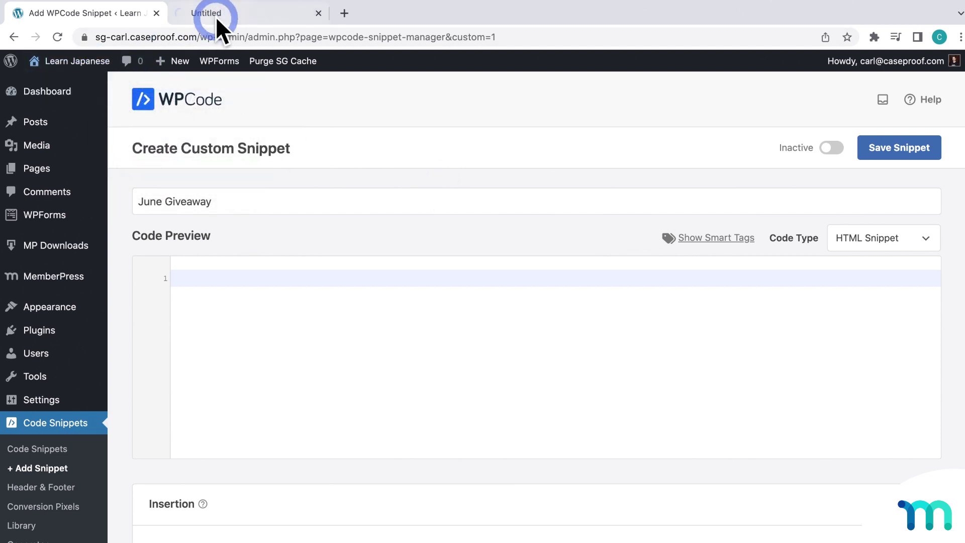
pyautogui.click(220, 15)
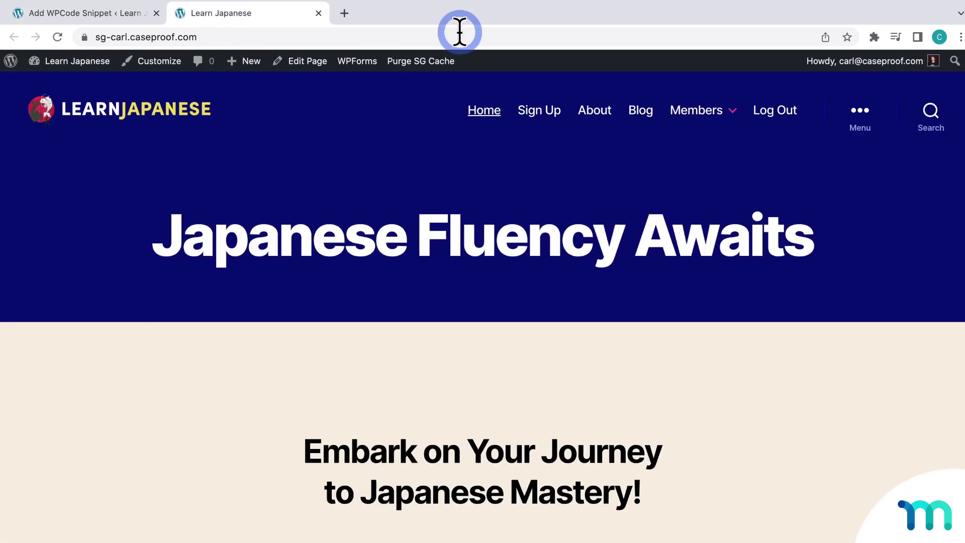
pyautogui.click(712, 105)
pyautogui.click(653, 236)
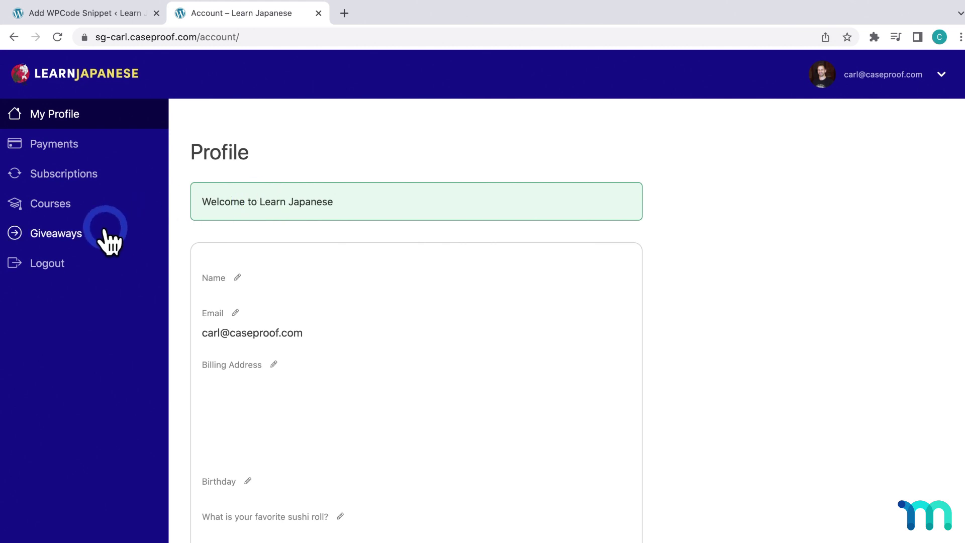
pyautogui.click(98, 234)
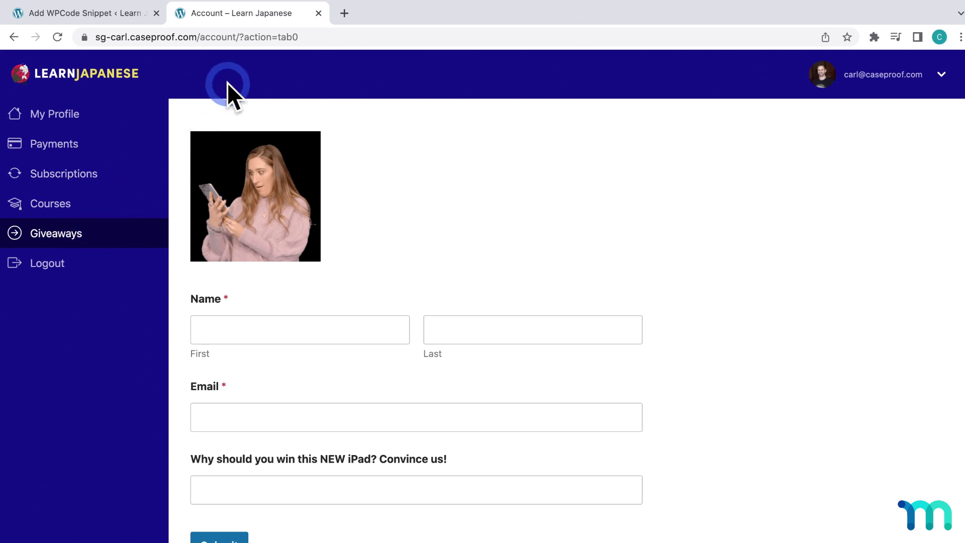
pyautogui.click(319, 14)
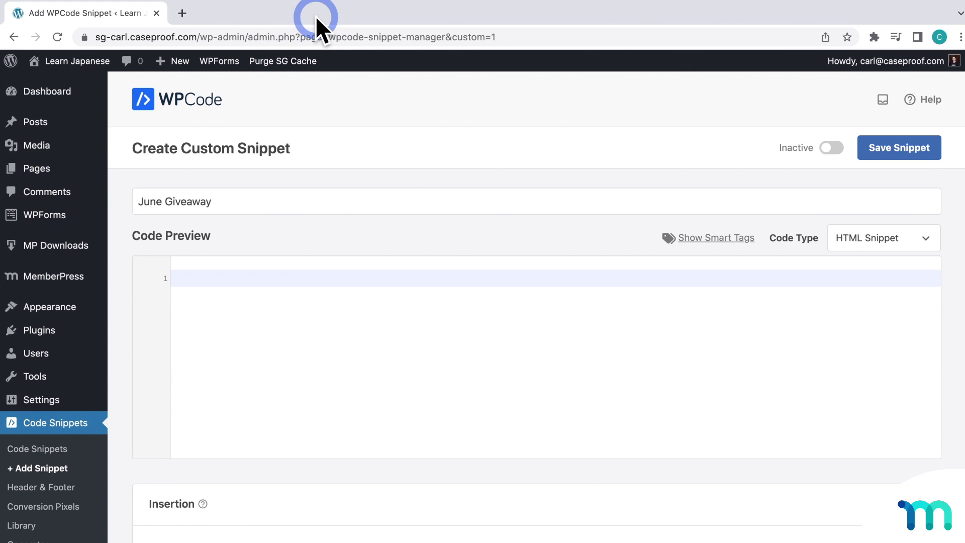
# Change the June Giveaway snippet's code type to Text Snippet
pyautogui.click(484, 141)
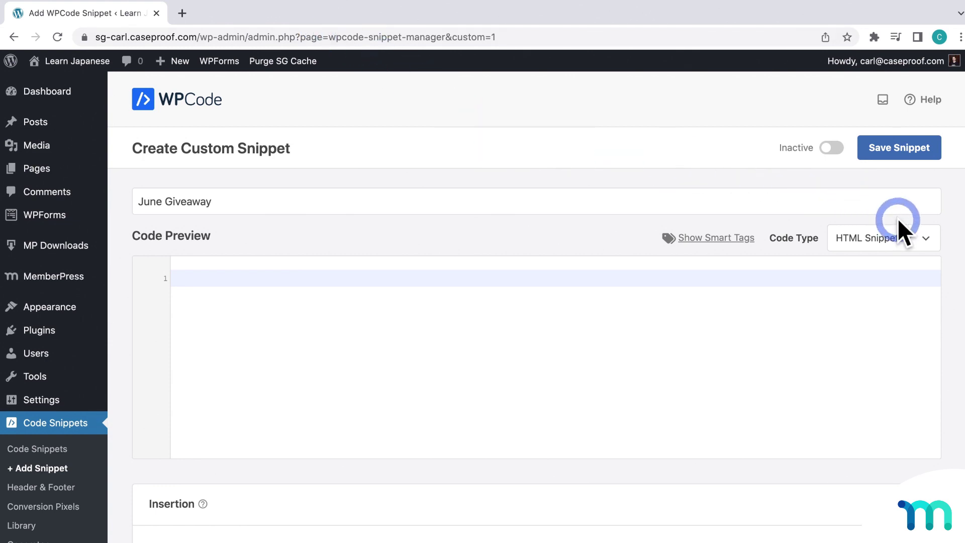
pyautogui.click(915, 234)
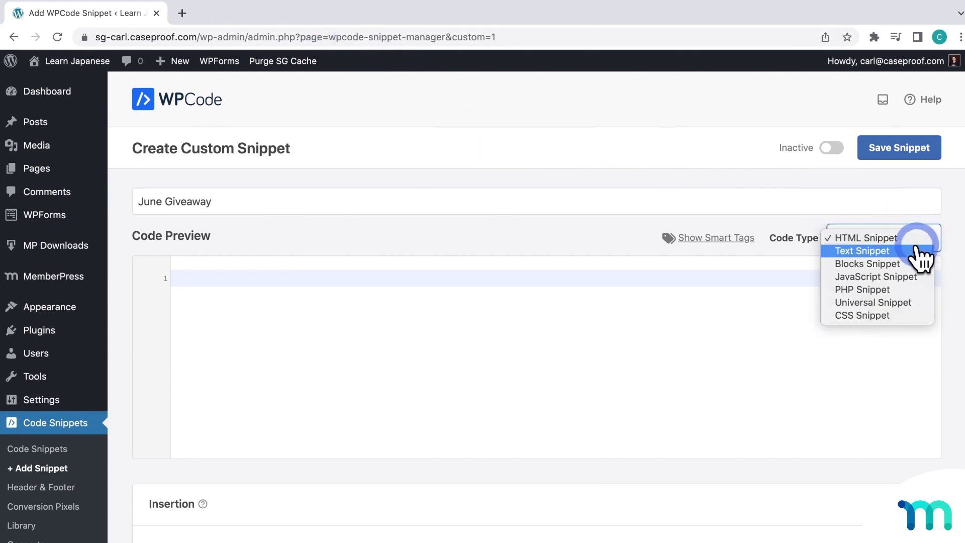
pyautogui.click(918, 249)
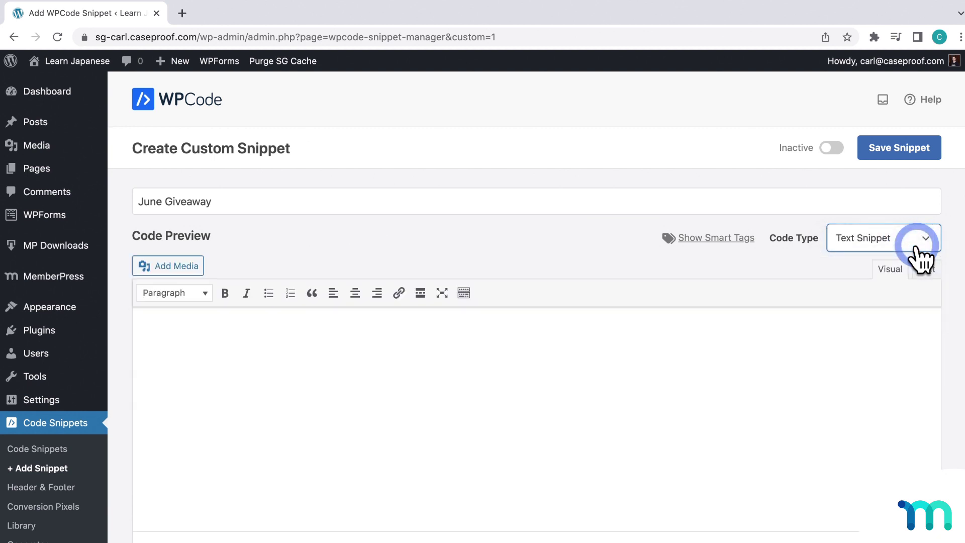
# Write a Heading 4 line about the Giveaways tab's iPad Pro chance, capitalizing Giveaways and Tab
pyautogui.click(810, 332)
pyautogui.click(204, 294)
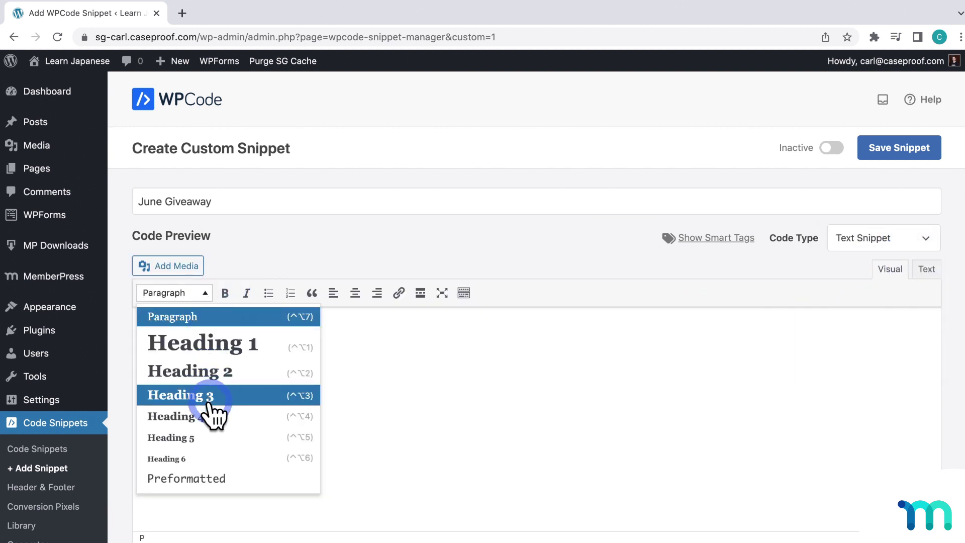
pyautogui.click(209, 413)
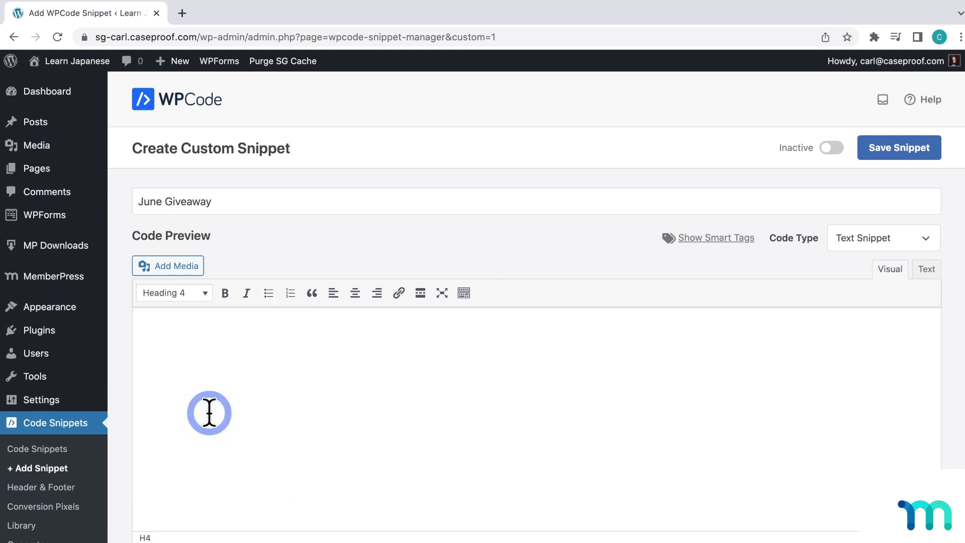
pyautogui.write('Check the giveaways tab of your Account Page for a chance to win a ne')
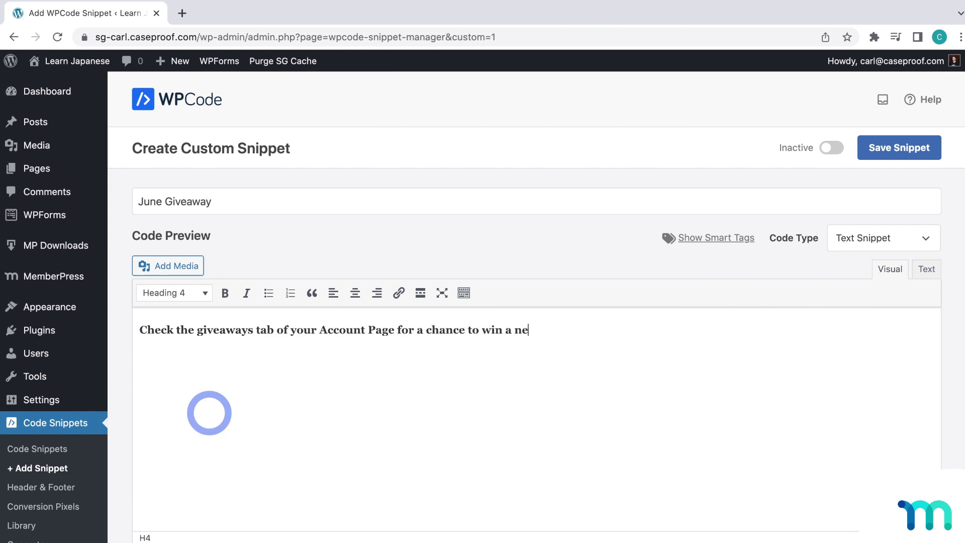
pyautogui.write('ro!')
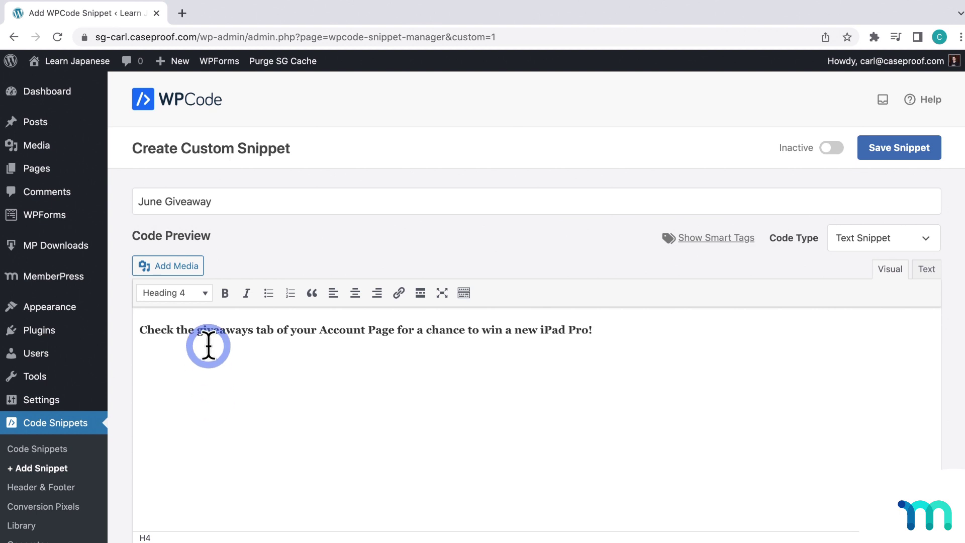
pyautogui.click(202, 331)
pyautogui.press('BackSpace')
pyautogui.write('G')
pyautogui.click(262, 332)
pyautogui.press('BackSpace')
# Finish capitalizing Tab and set the insertion location to eCommerce > Before Login Form Submit
pyautogui.write('T')
pyautogui.scroll(-1, 263, 331)
pyautogui.scroll(-10, 263, 330)
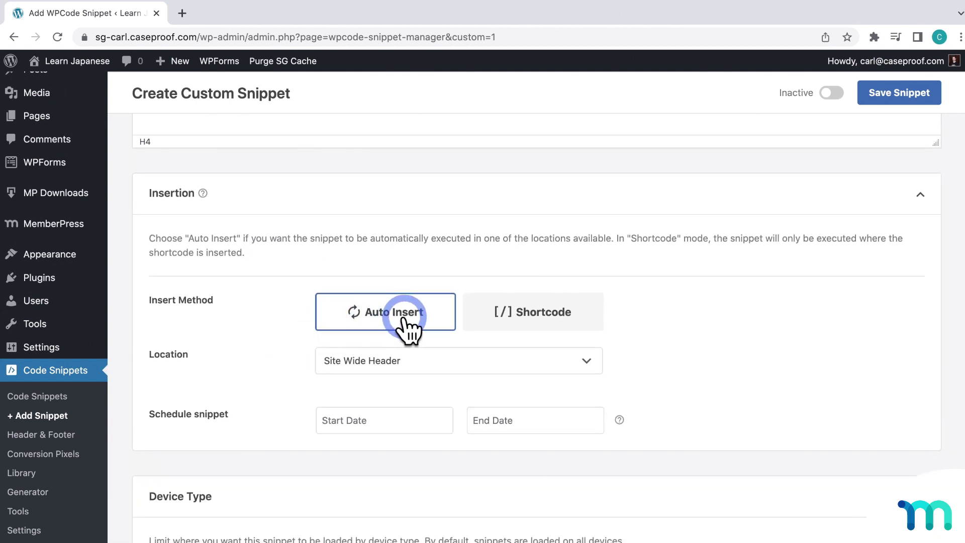
pyautogui.scroll(-2, 408, 329)
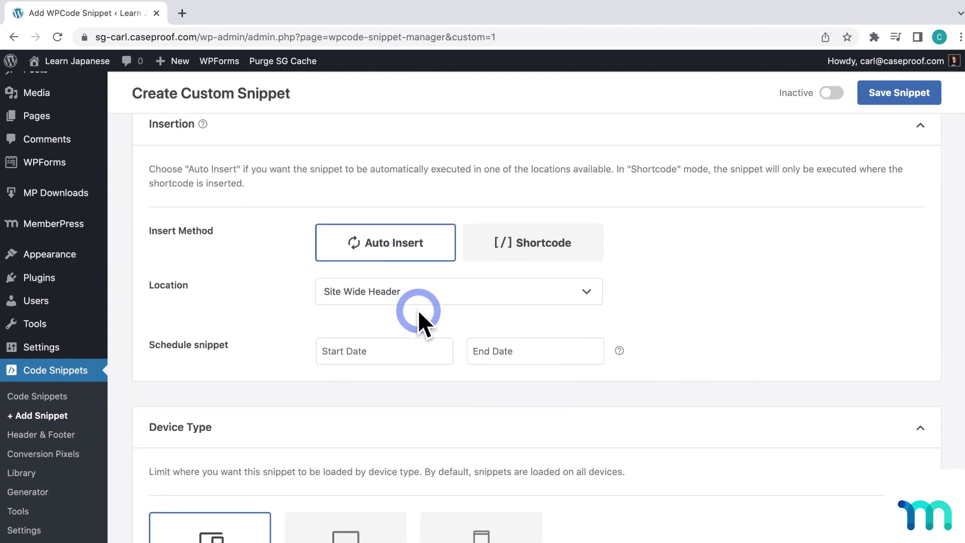
pyautogui.click(523, 296)
pyautogui.click(203, 312)
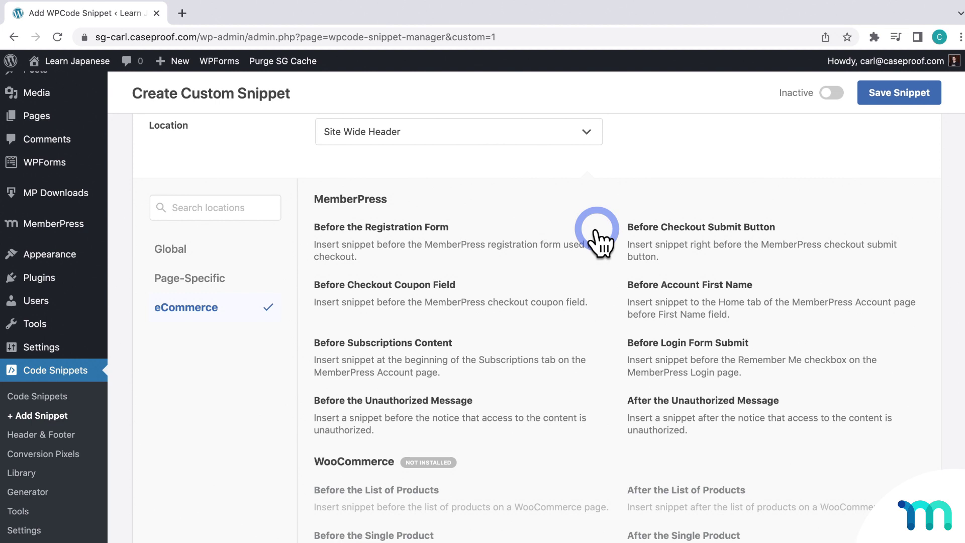
pyautogui.click(690, 343)
# Set the snippet's end date to July 4, 2023 and switch it to active
pyautogui.scroll(1, 690, 344)
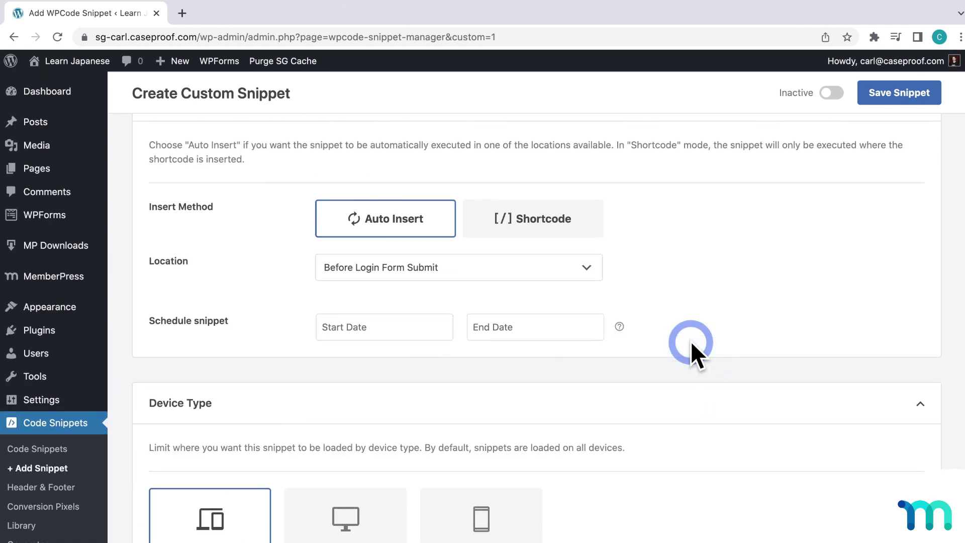
pyautogui.click(583, 328)
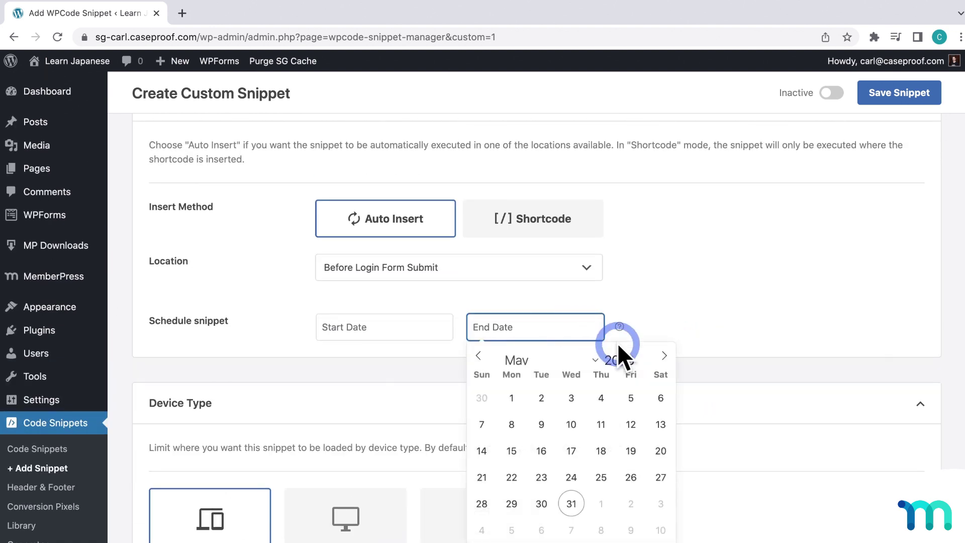
pyautogui.click(591, 359)
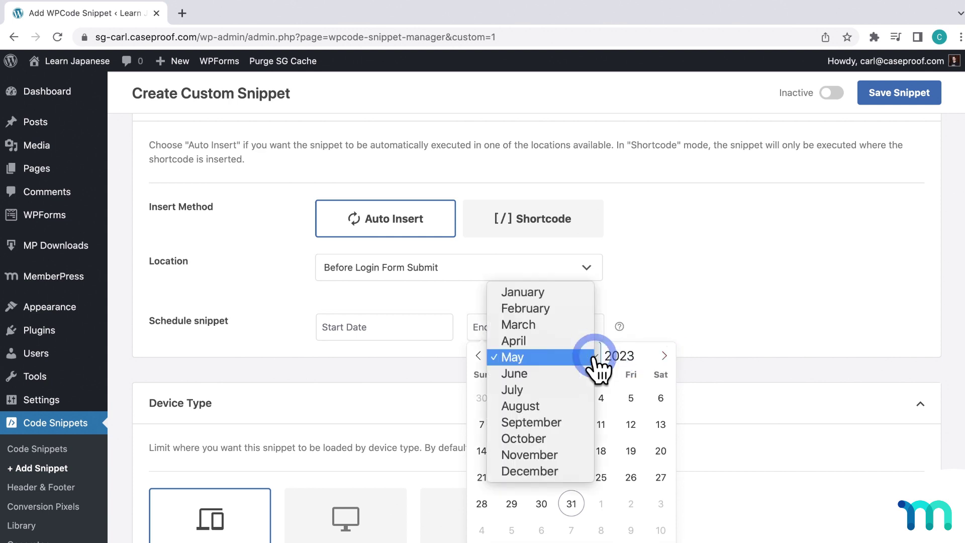
pyautogui.click(562, 392)
pyautogui.click(543, 423)
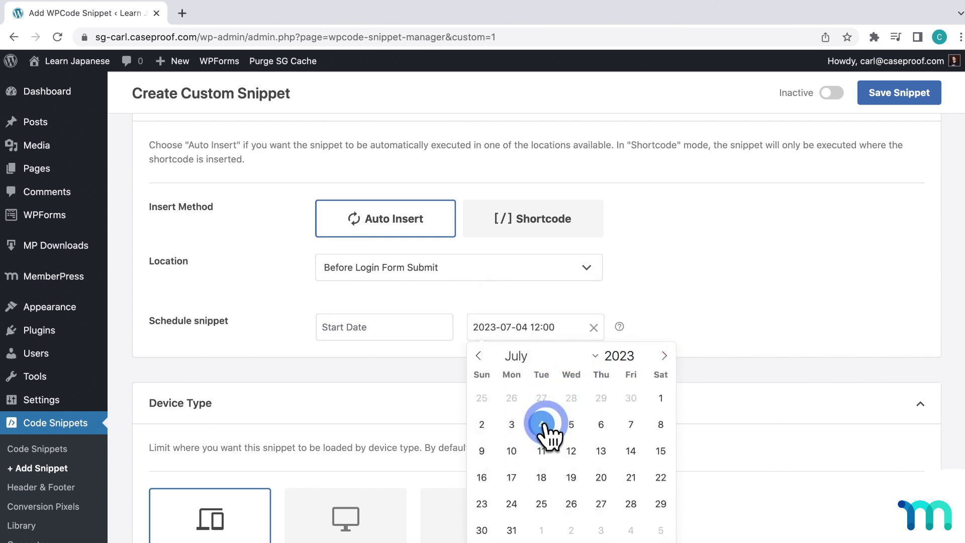
pyautogui.click(695, 324)
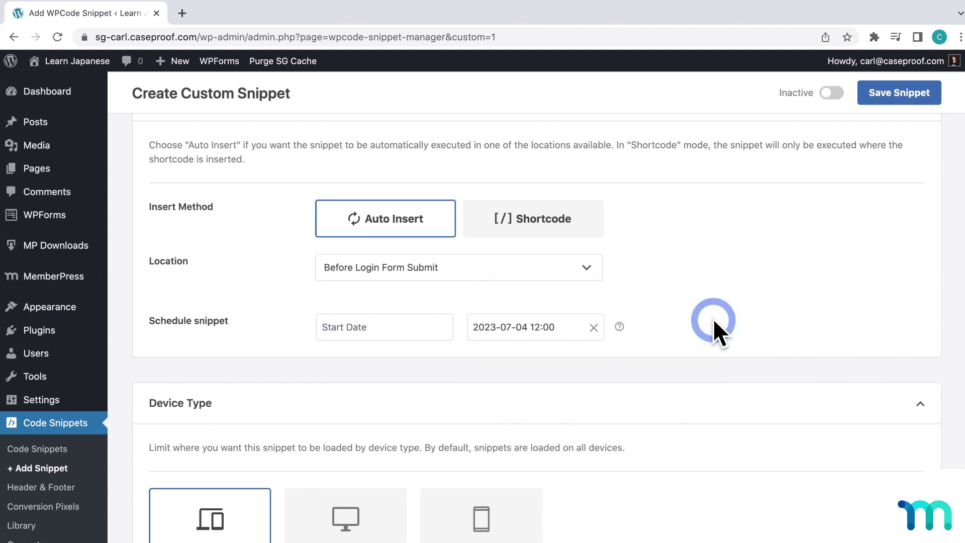
pyautogui.click(832, 94)
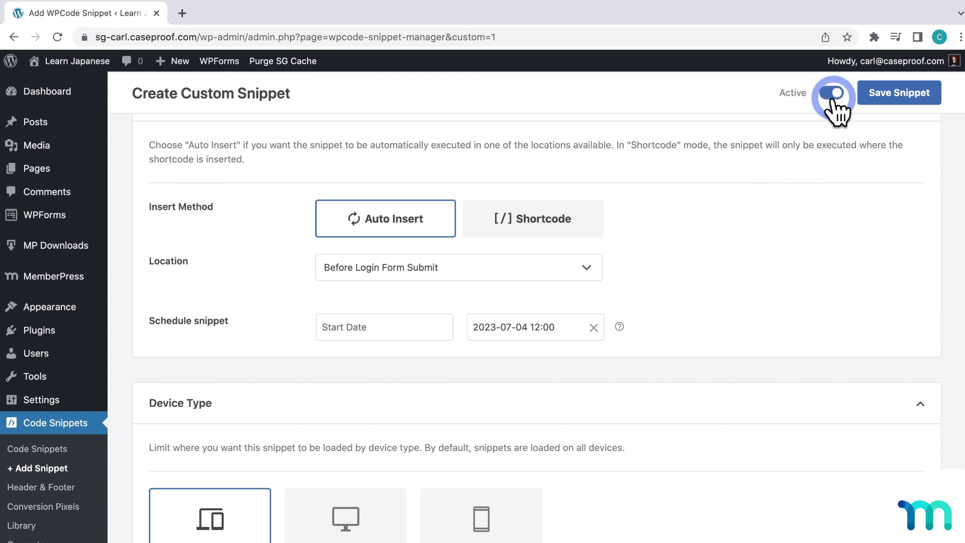
# Save the June Giveaway snippet and open the site's login page in an incognito window
pyautogui.click(885, 95)
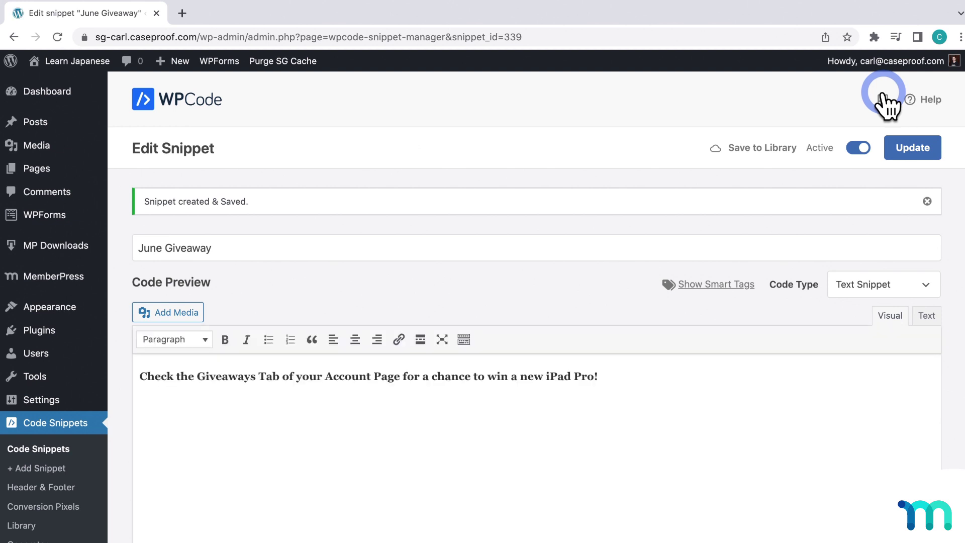
pyautogui.click(109, 62)
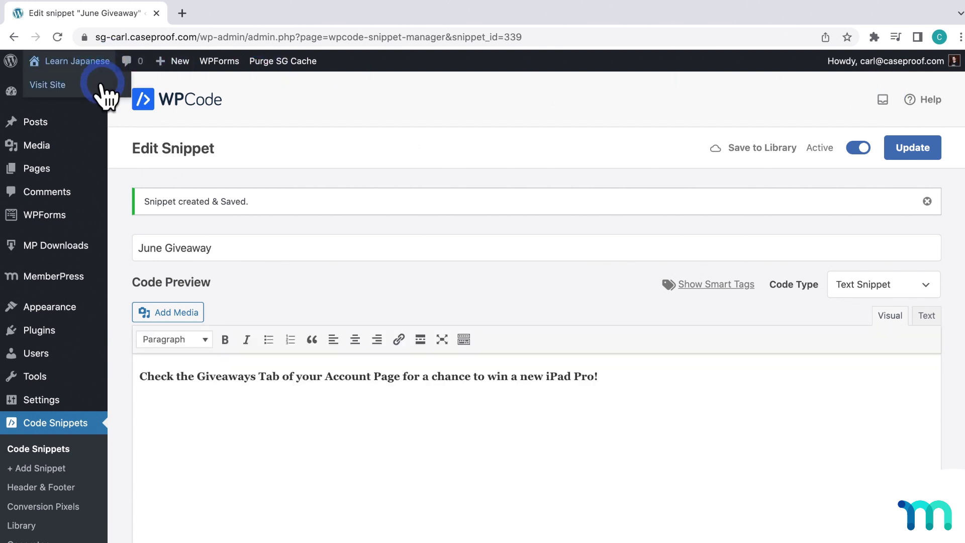
pyautogui.rightClick(103, 80)
pyautogui.click(132, 110)
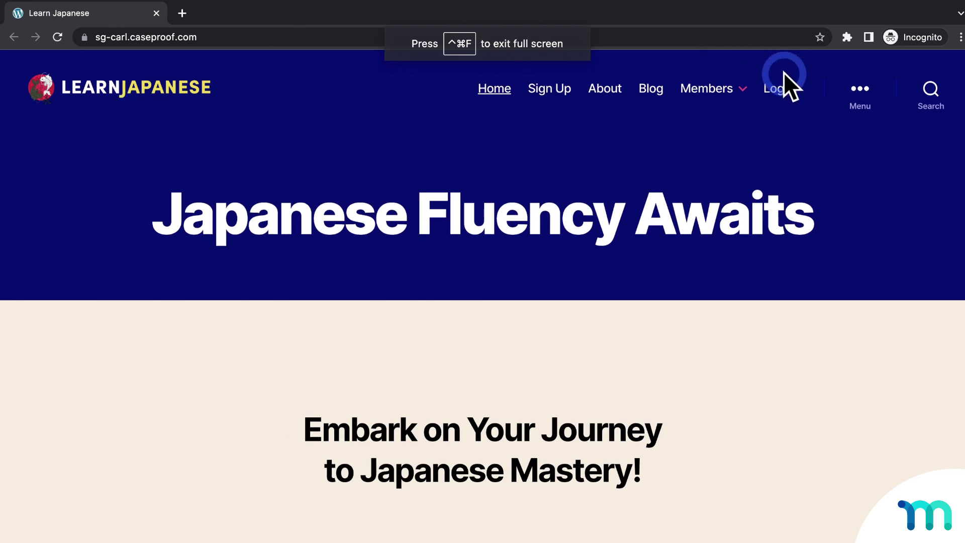
pyautogui.click(785, 86)
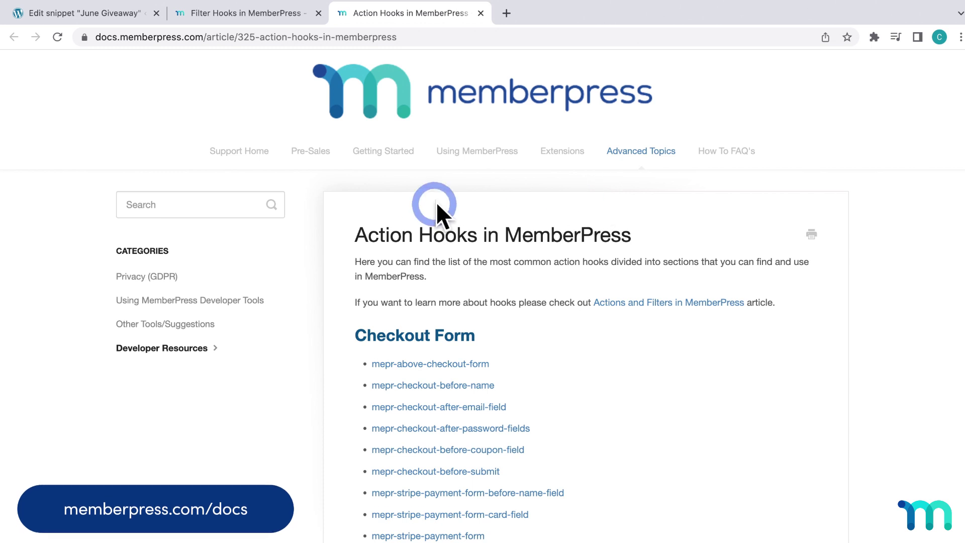
# Scroll the Filter Hooks in MemberPress article to the Account Page filters, including mepr-account-nav-home-label
pyautogui.click(282, 13)
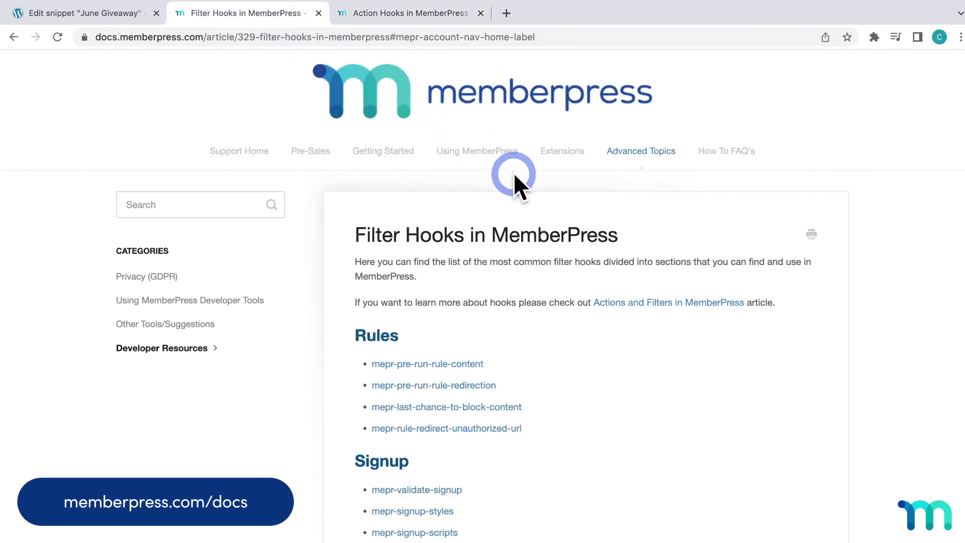
pyautogui.scroll(-5, 513, 173)
pyautogui.scroll(-14, 514, 173)
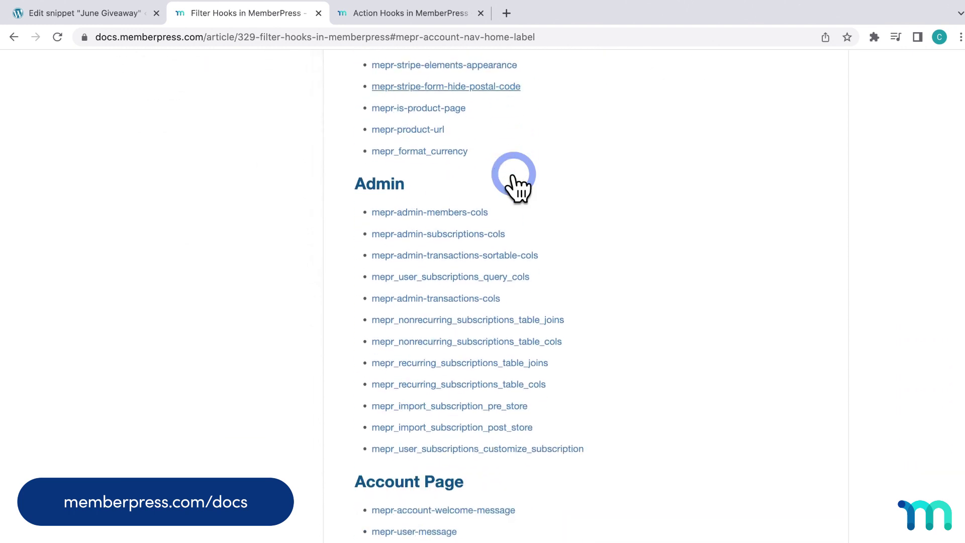
pyautogui.scroll(-9, 514, 173)
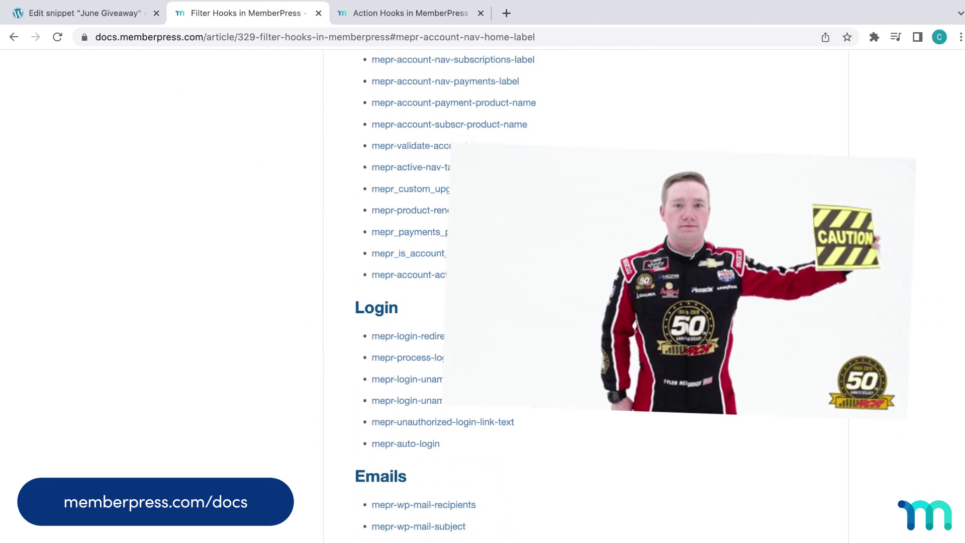
pyautogui.scroll(-9, 514, 173)
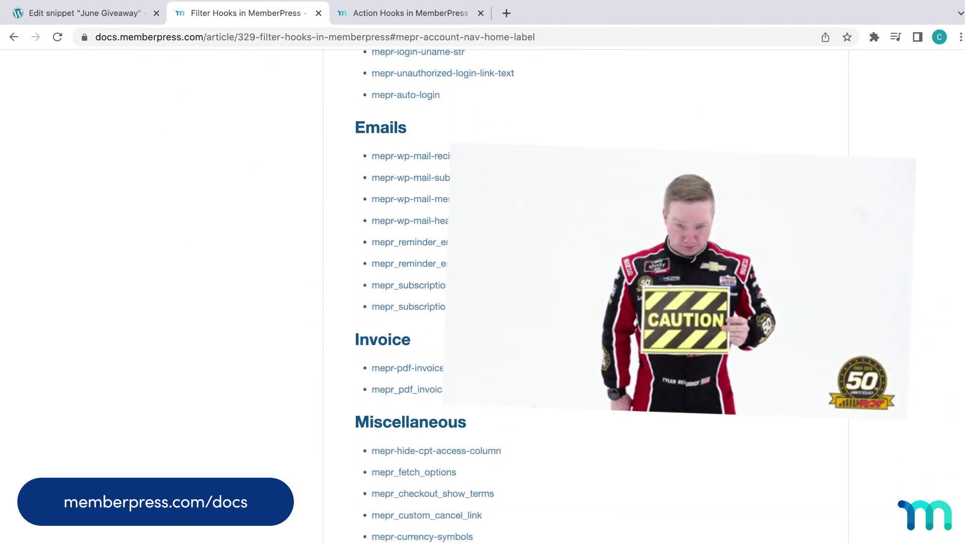
pyautogui.scroll(-14, 513, 173)
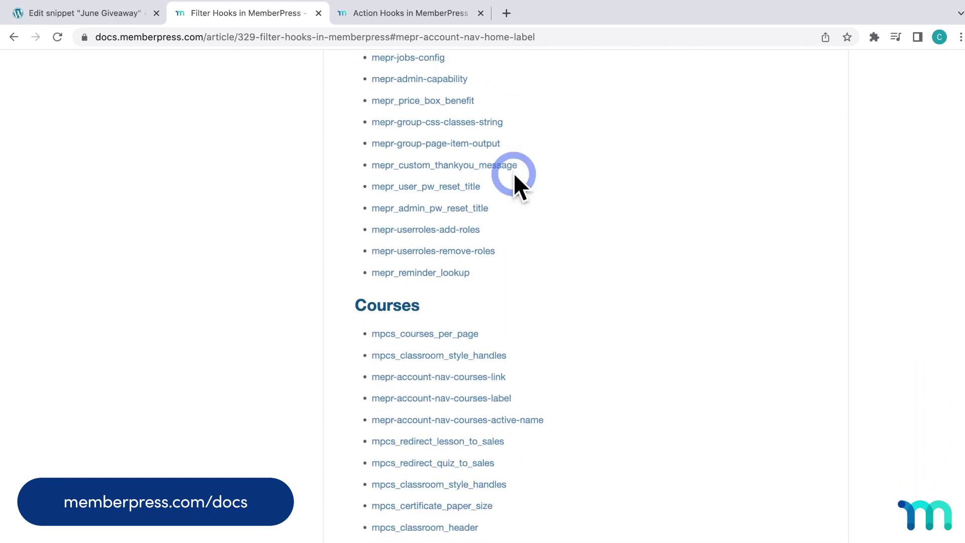
pyautogui.scroll(-2, 513, 173)
pyautogui.scroll(20, 513, 173)
pyautogui.scroll(11, 514, 173)
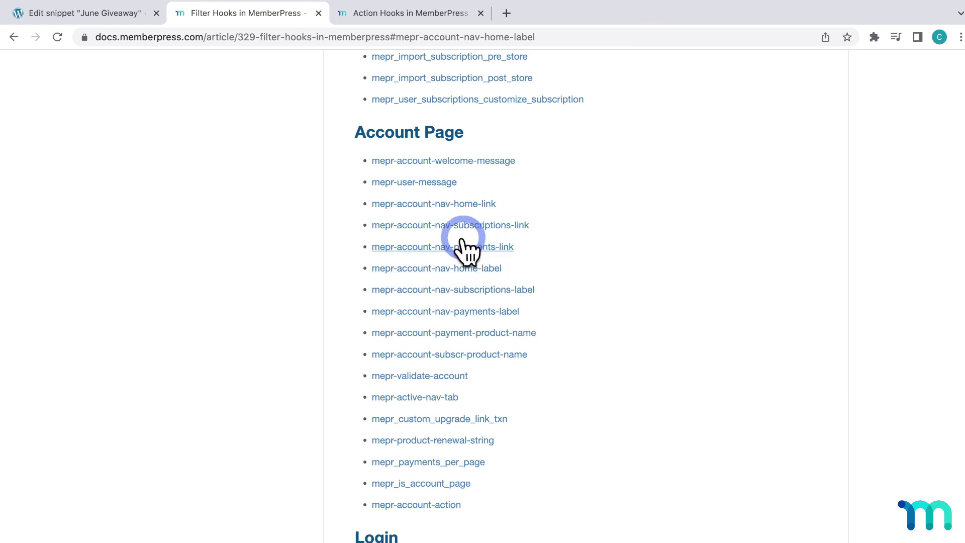
# From the snippet editor, open the site in a new tab and view the Account page's My Profile section
pyautogui.click(139, 17)
pyautogui.moveTo(38, 62)
pyautogui.rightClick(82, 84)
pyautogui.click(101, 91)
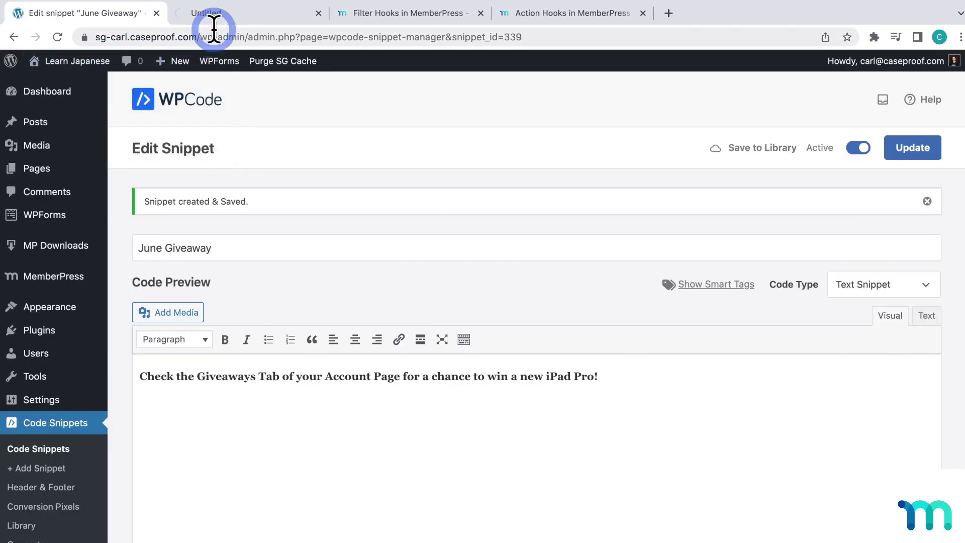
pyautogui.click(244, 13)
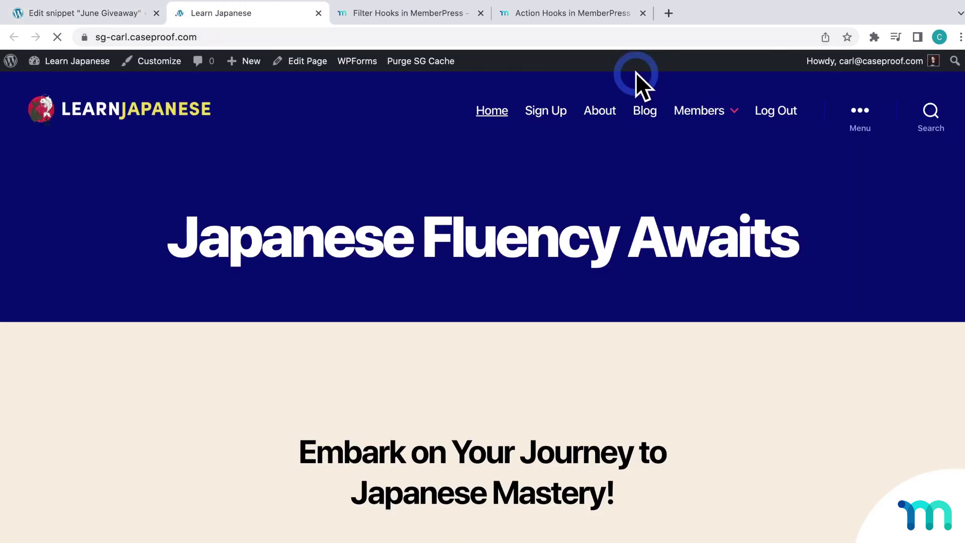
pyautogui.moveTo(701, 115)
pyautogui.click(641, 233)
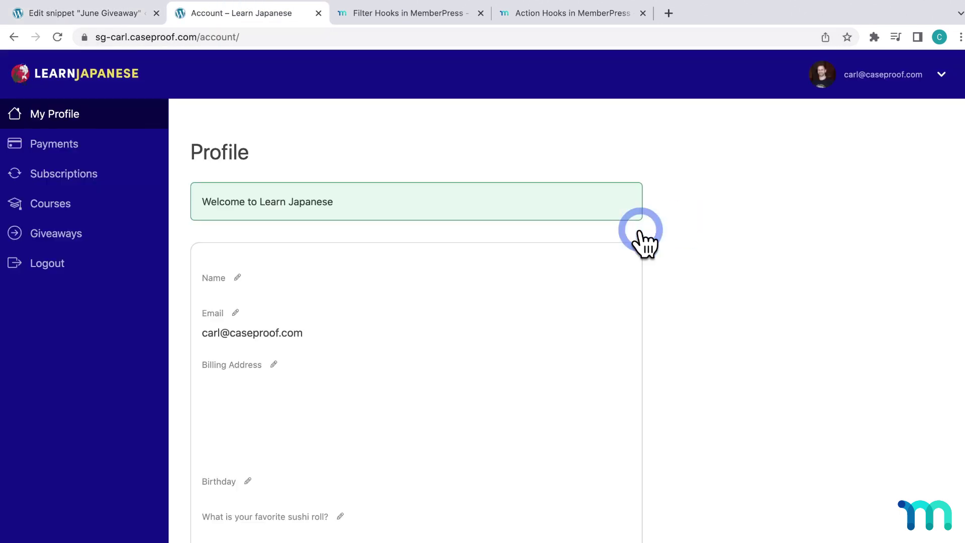
pyautogui.click(35, 116)
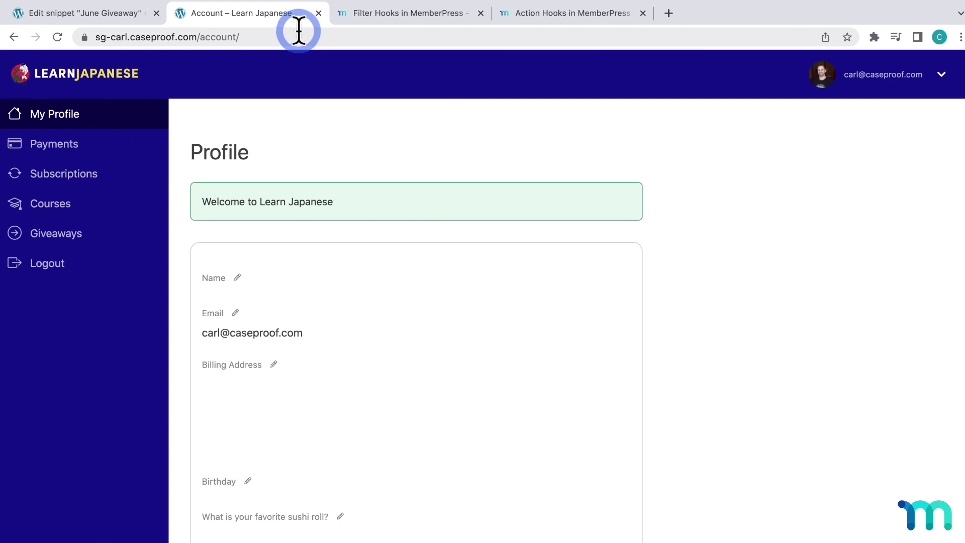
# Select the mepr-account-nav-home-label example code in the Filter Hooks article, then return to the snippet editor
pyautogui.click(381, 13)
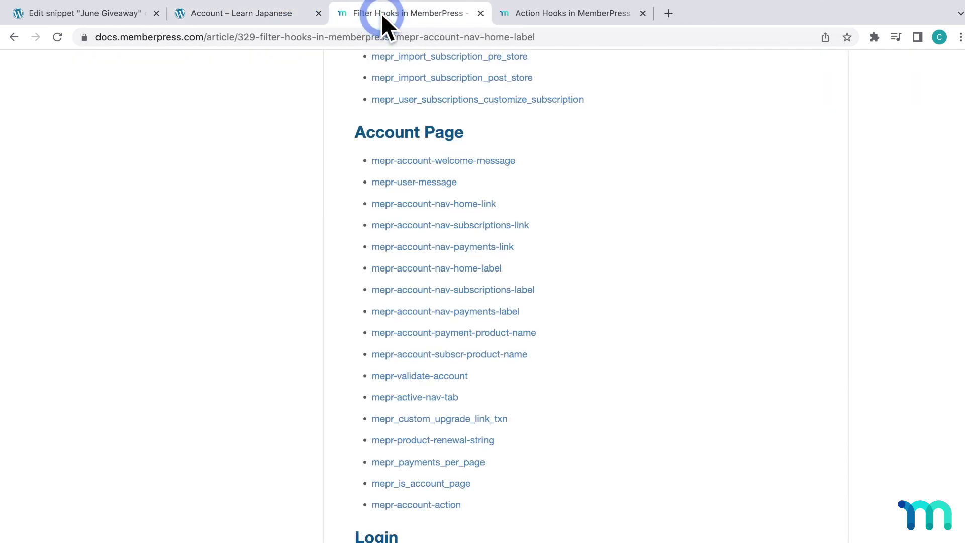
pyautogui.click(462, 269)
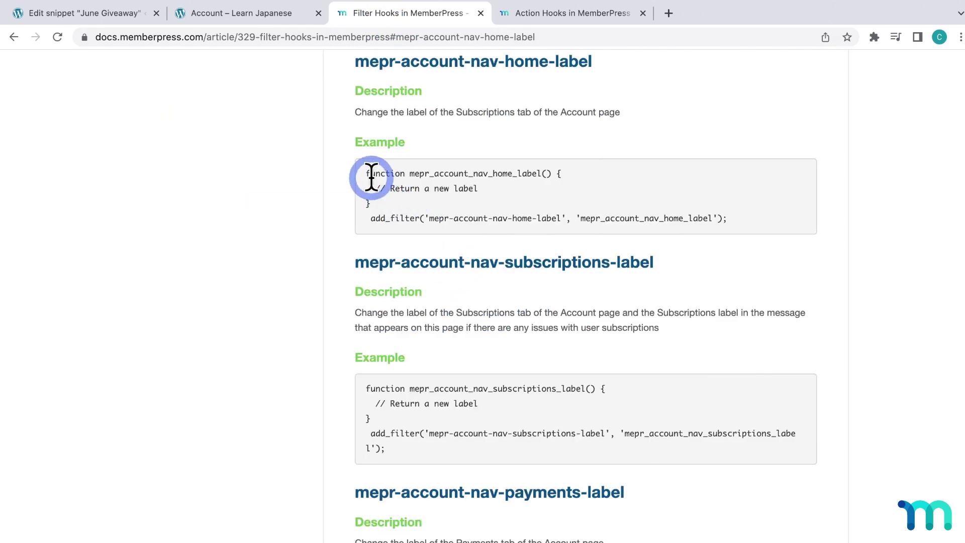
pyautogui.moveTo(367, 174)
pyautogui.mouseDown()
pyautogui.moveTo(727, 227)
pyautogui.moveTo(366, 174)
pyautogui.mouseUp()
pyautogui.press('super+c')
pyautogui.click(126, 11)
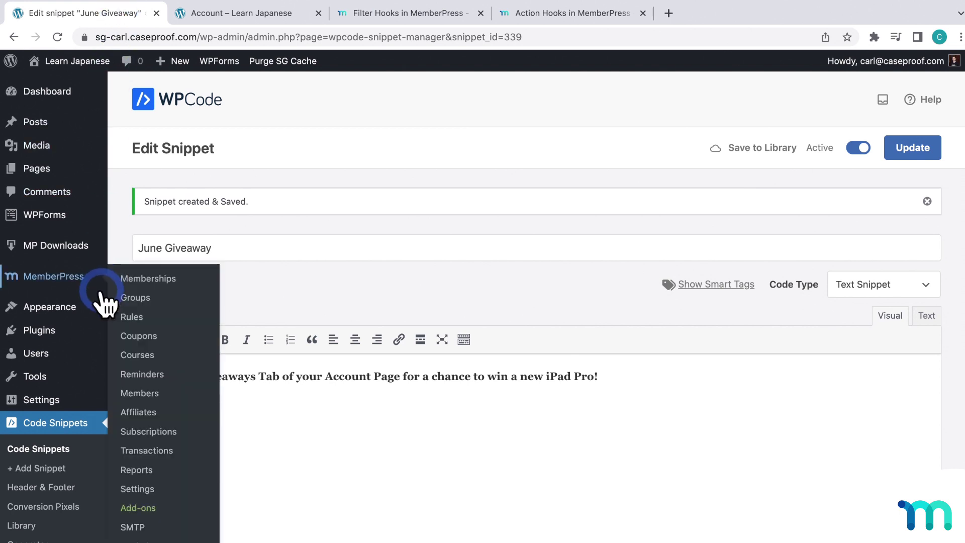
# Start a blank custom code snippet titled 'Nav Home Label'
pyautogui.click(60, 422)
pyautogui.click(45, 470)
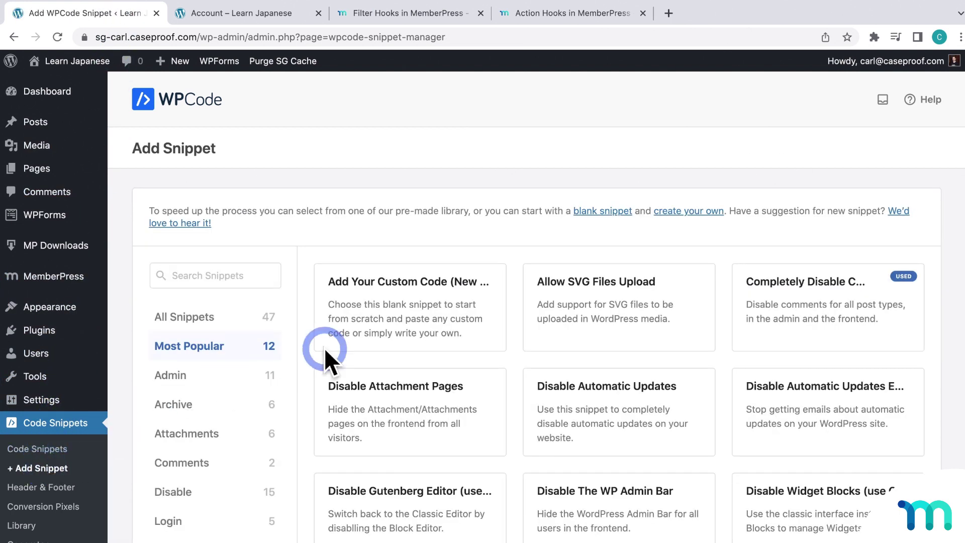
pyautogui.click(405, 316)
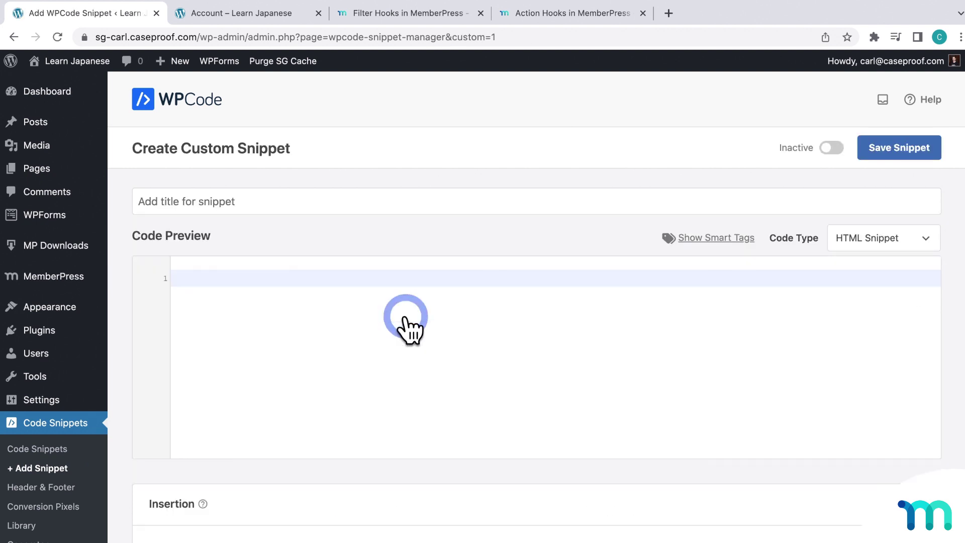
pyautogui.click(496, 206)
pyautogui.write('Nav Home Label')
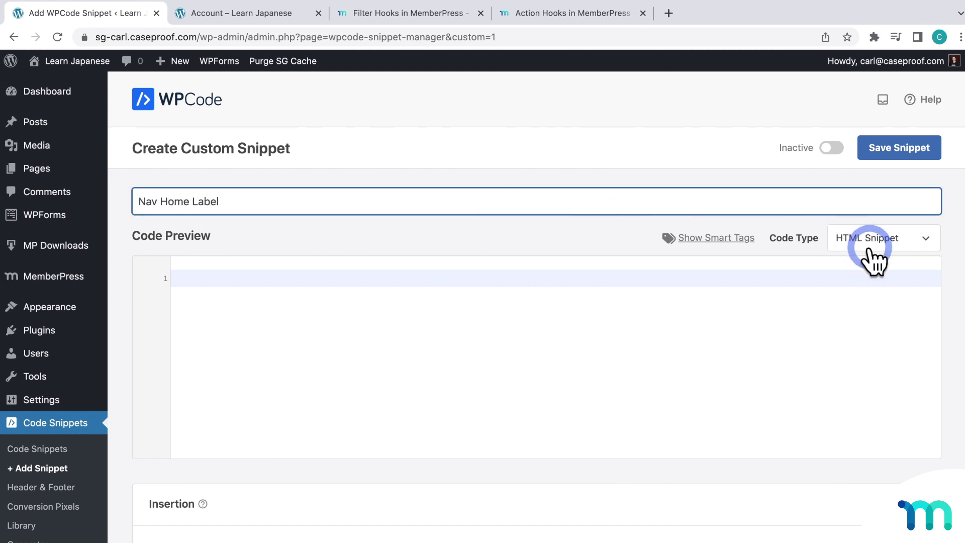
# Make it a PHP snippet with the pasted filter code, replacing the placeholder comment with return 'Profile';
pyautogui.click(868, 243)
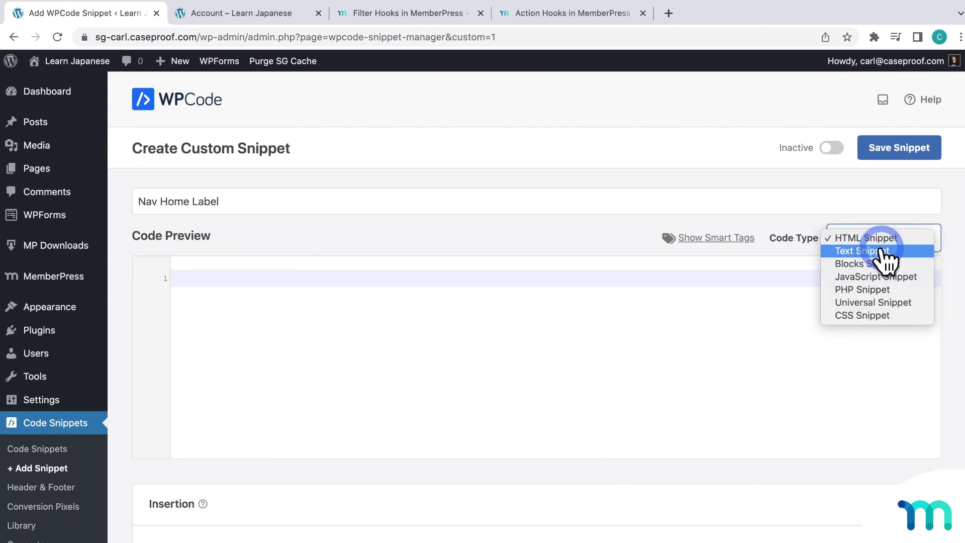
pyautogui.click(892, 296)
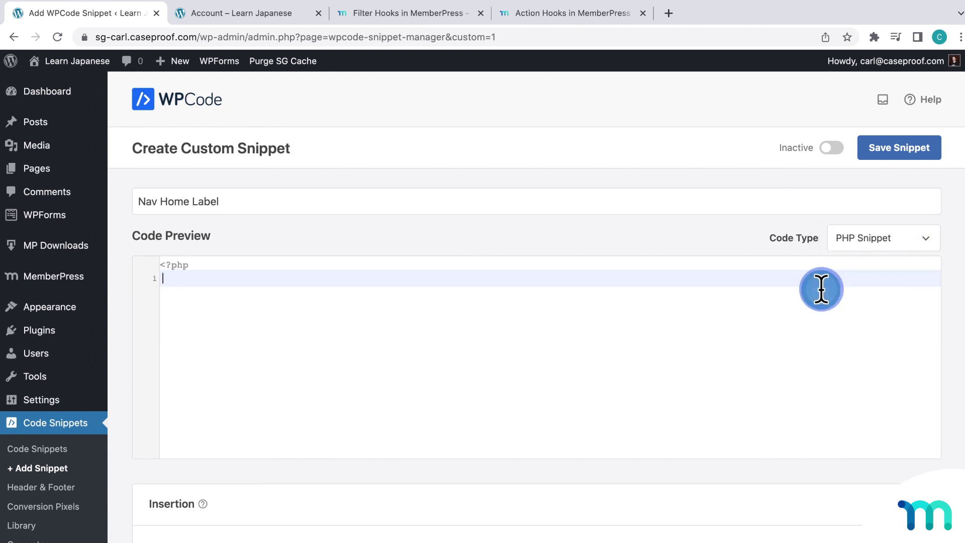
pyautogui.press('super+v')
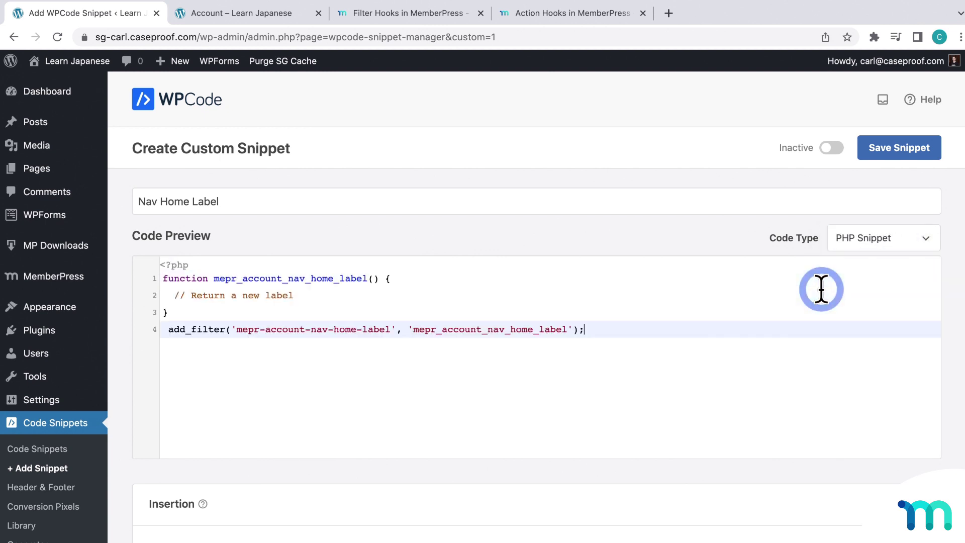
pyautogui.click(298, 294)
pyautogui.moveTo(298, 295); pyautogui.dragTo(178, 295)
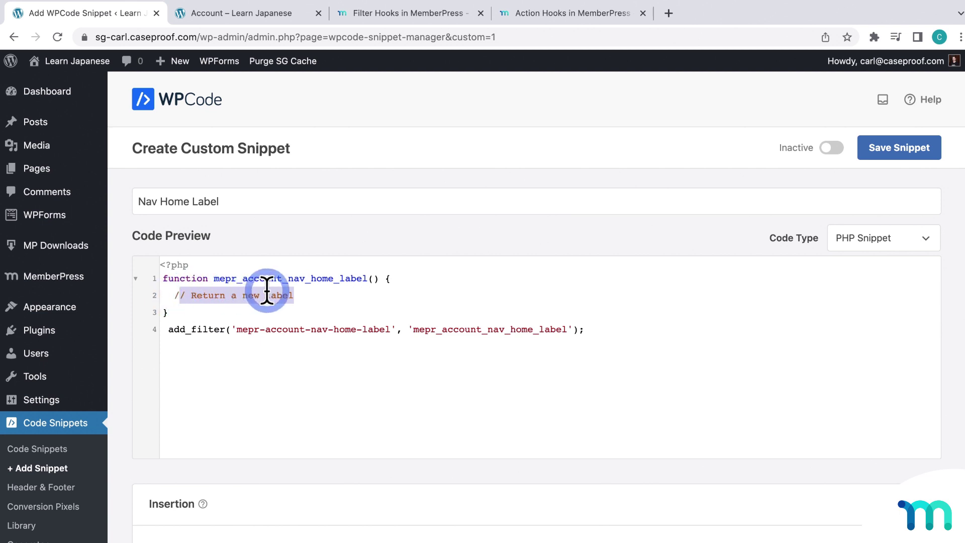
pyautogui.press('BackSpace')
pyautogui.press('BackSpace')
pyautogui.write("return 'Profile';")
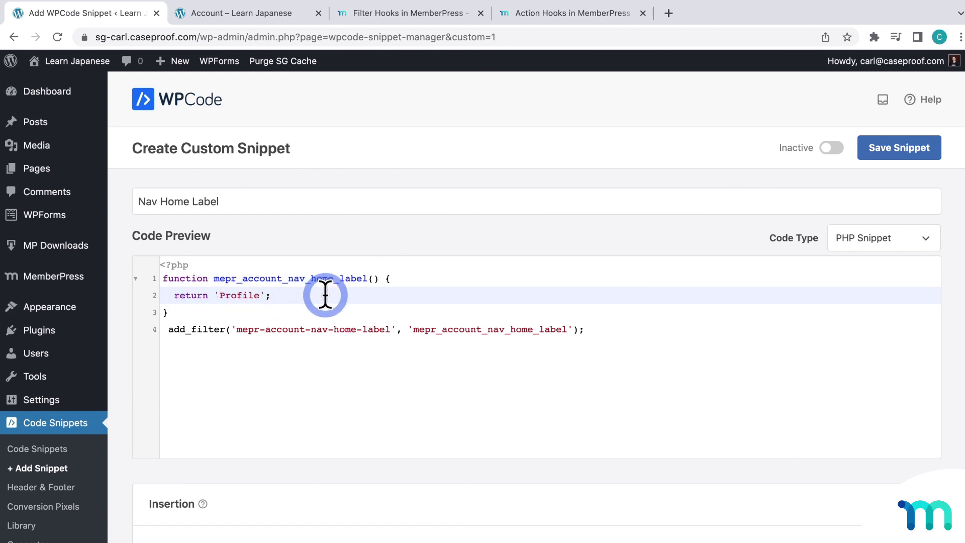
# Set the snippet's insertion location to Frontend Only
pyautogui.scroll(-7, 324, 295)
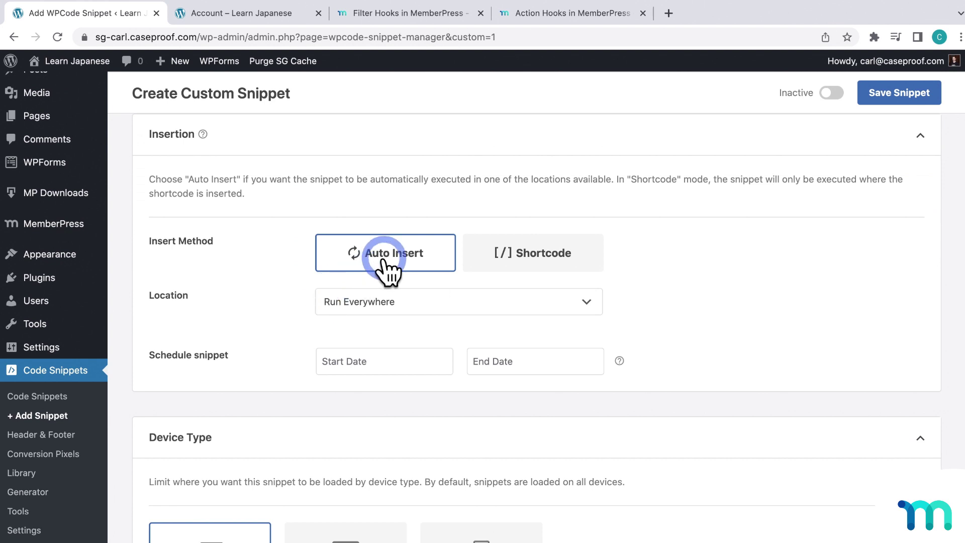
pyautogui.click(479, 298)
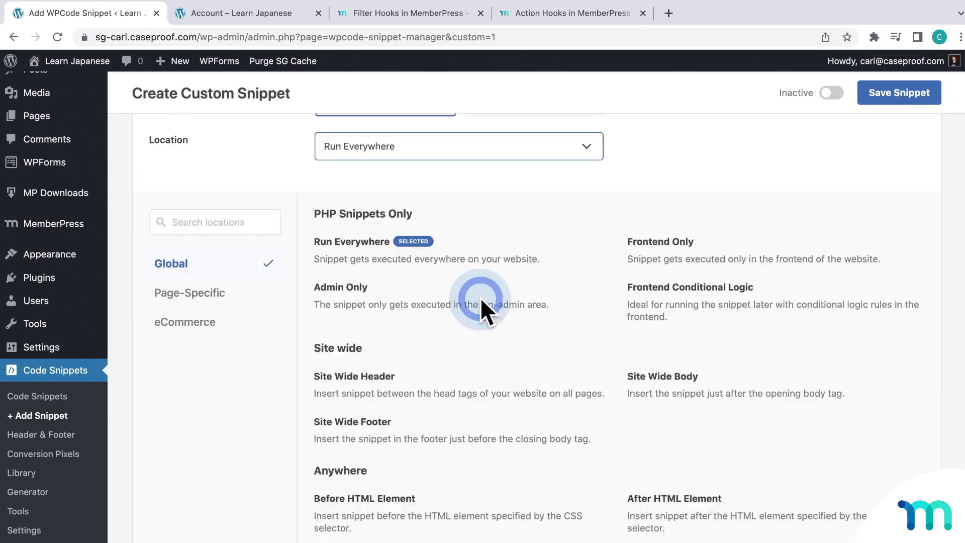
pyautogui.click(674, 236)
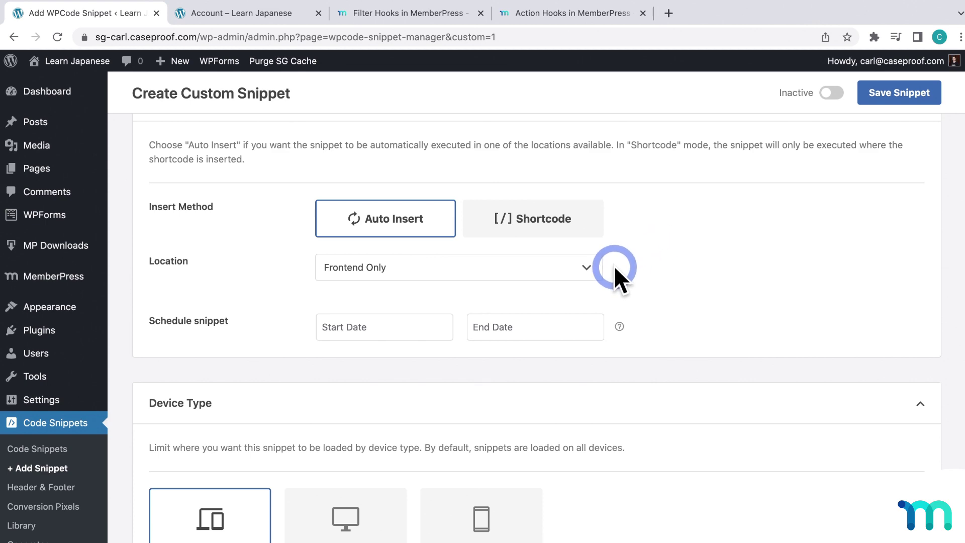
# Tag the snippet 'account-page' and write a note on changing the account page's profile label
pyautogui.scroll(-10, 613, 266)
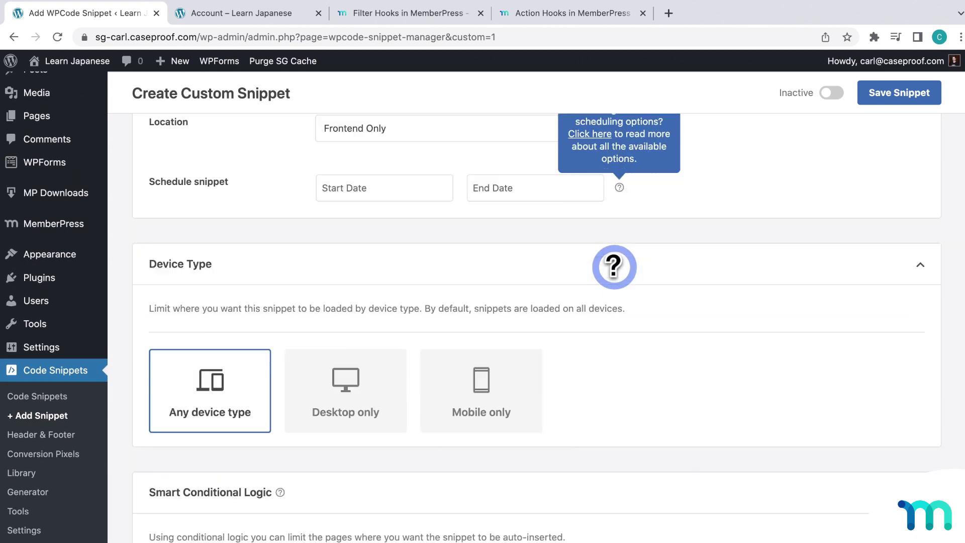
pyautogui.scroll(-3, 614, 266)
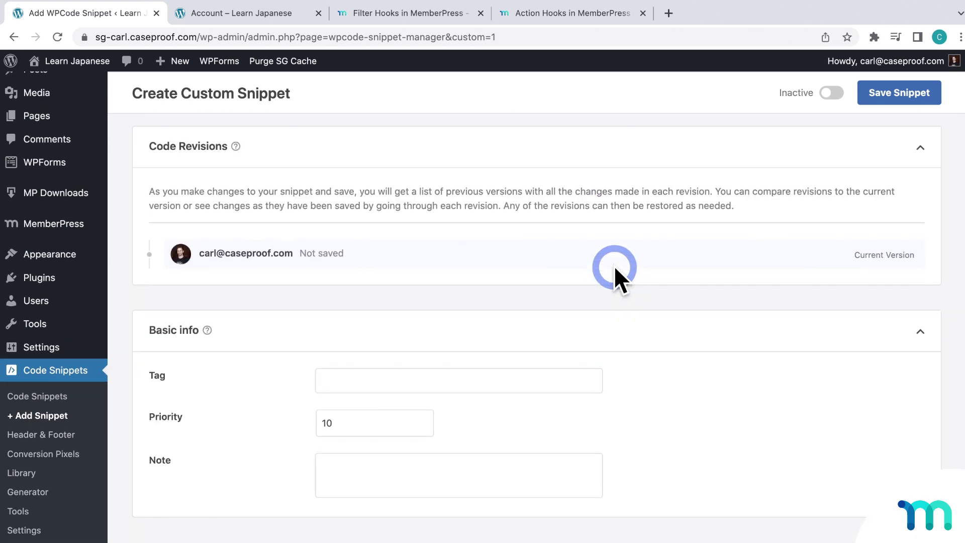
pyautogui.click(487, 386)
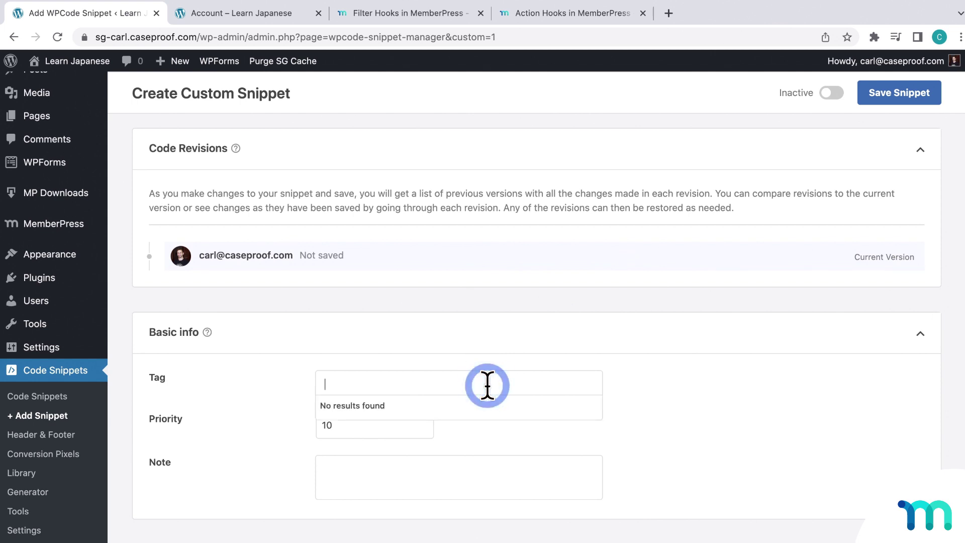
pyautogui.write('account-page')
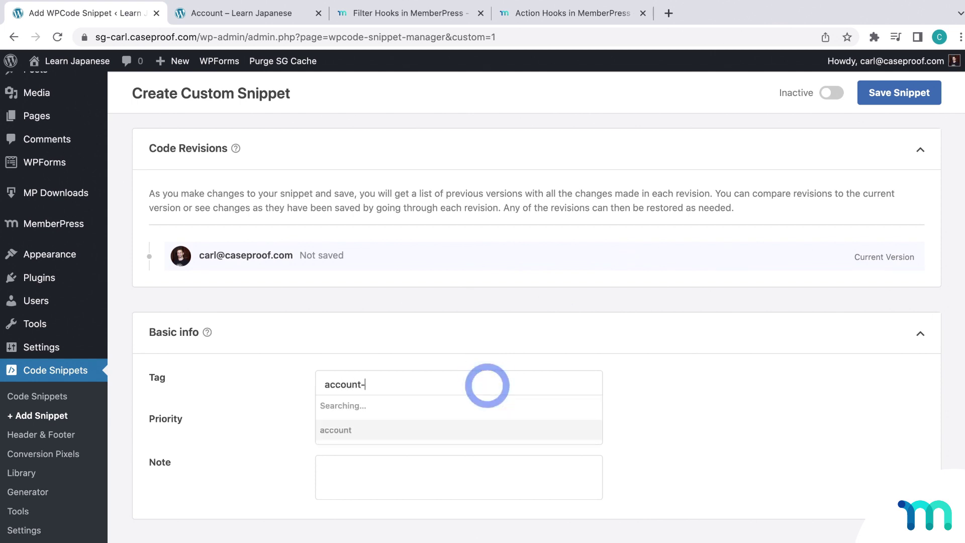
pyautogui.click(486, 405)
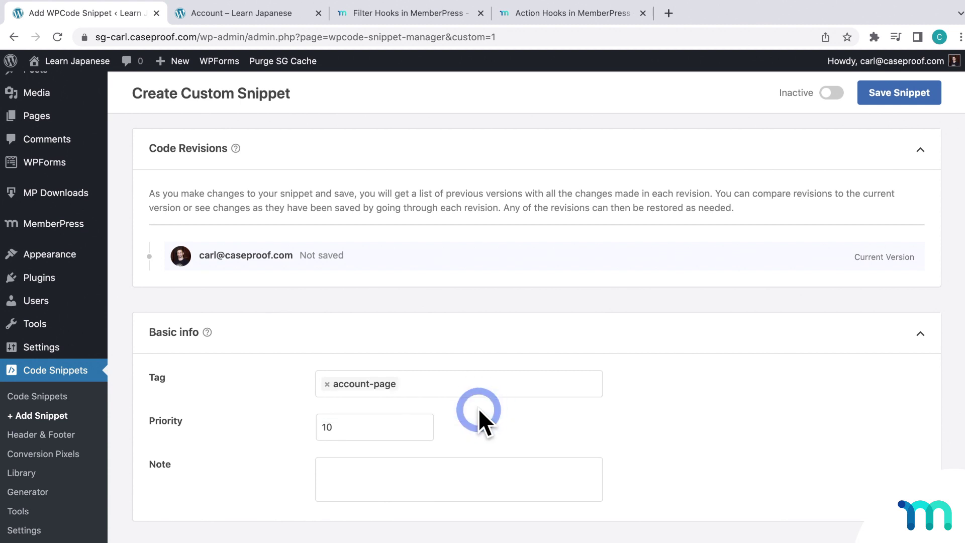
pyautogui.click(421, 468)
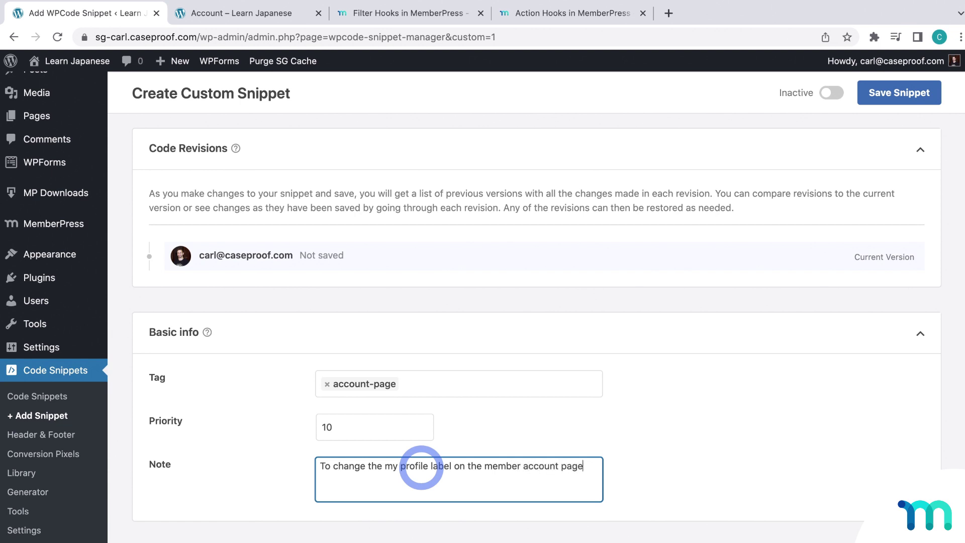
# Switch the Nav Home Label snippet to Active and save it
pyautogui.click(831, 94)
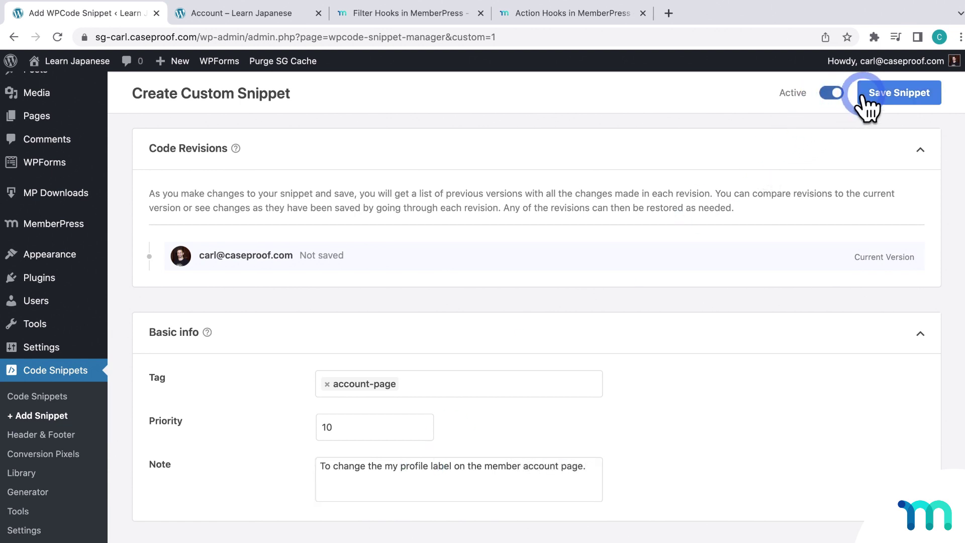
pyautogui.click(885, 104)
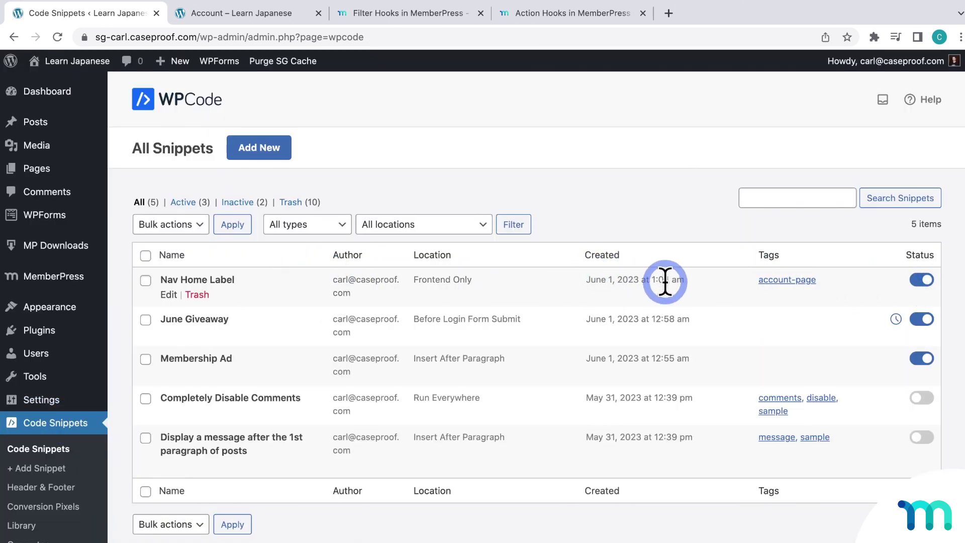
# Confirm the account menu reads 'Profile', then switch off the Nav Home Label snippet
pyautogui.click(256, 11)
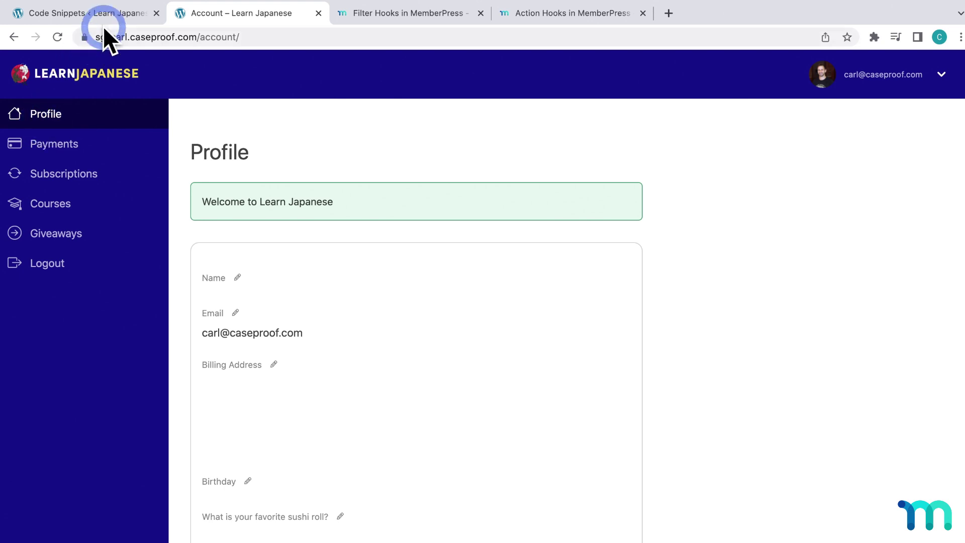
pyautogui.click(117, 13)
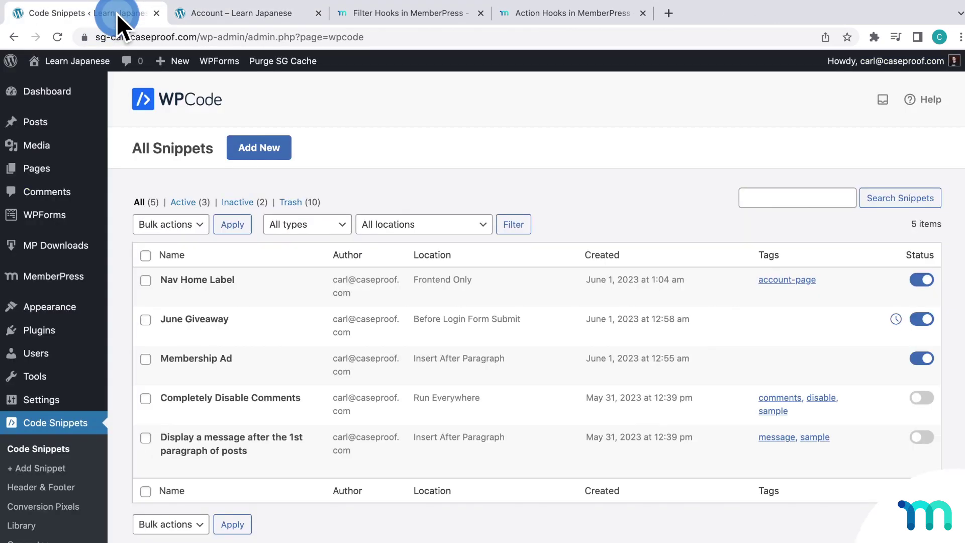
pyautogui.click(921, 280)
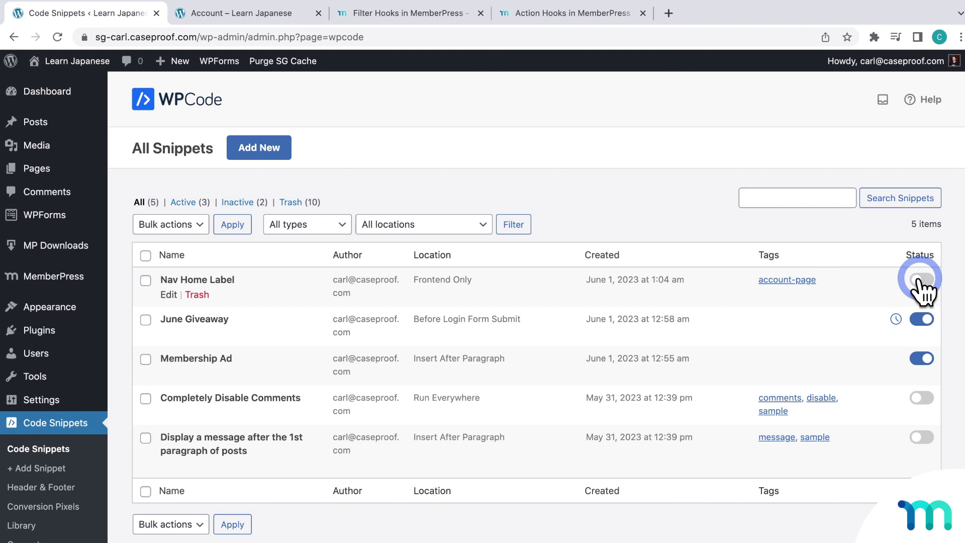
# Reload the account page to see 'My Profile' restored, then return to the snippets list
pyautogui.click(276, 13)
pyautogui.click(58, 37)
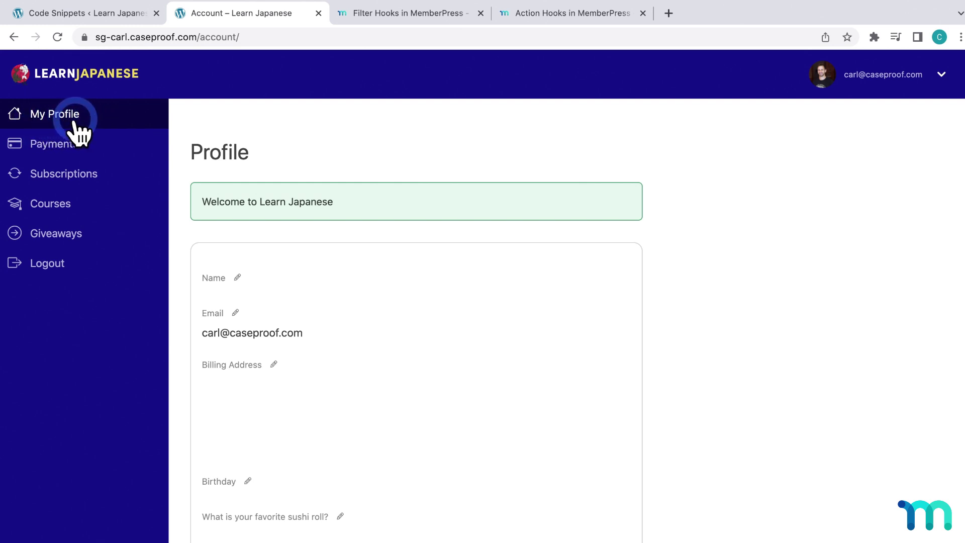
pyautogui.click(111, 12)
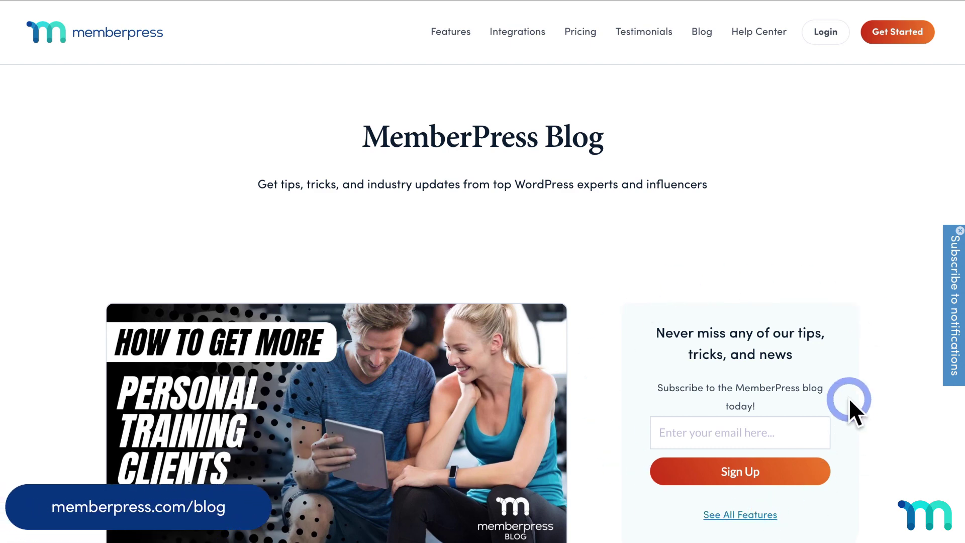
# Scroll the MemberPress Blog down to the first post and the Connect with us icons
pyautogui.scroll(-12, 683, 377)
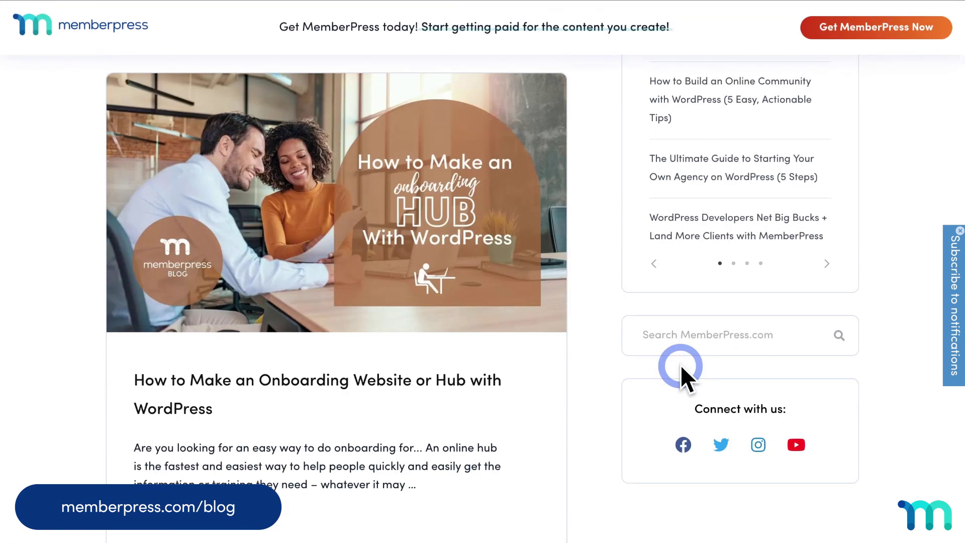